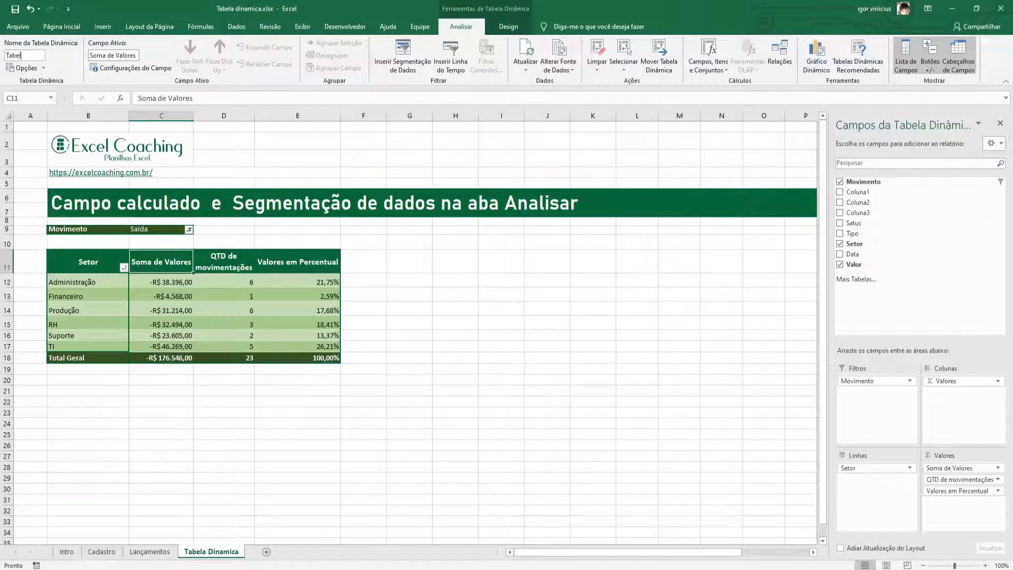
# Rename the pivot table as "Tabela de resultados".
pyautogui.write('resultados')
pyautogui.press('Return')
pyautogui.click(218, 265)
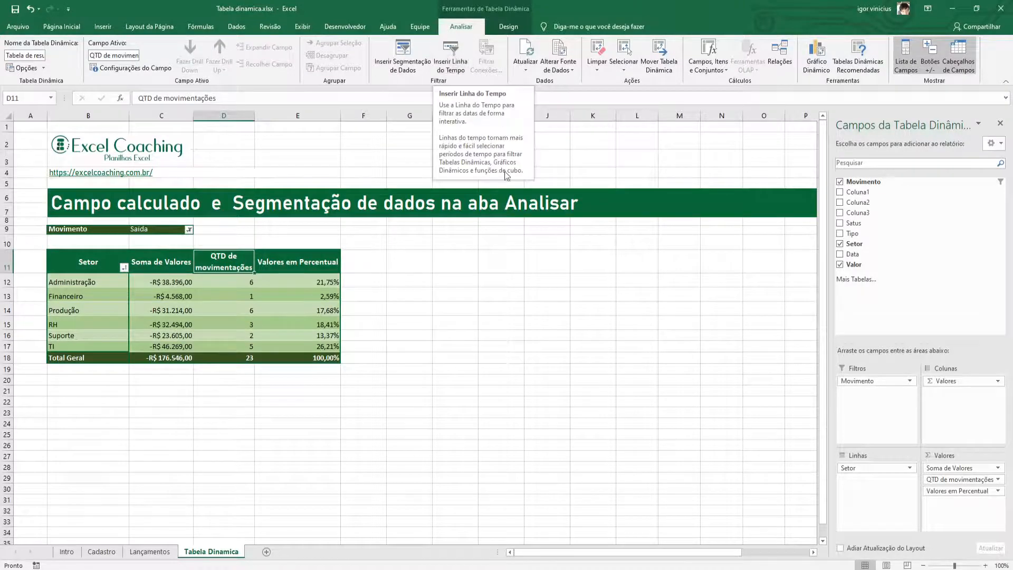
pyautogui.press('F2')
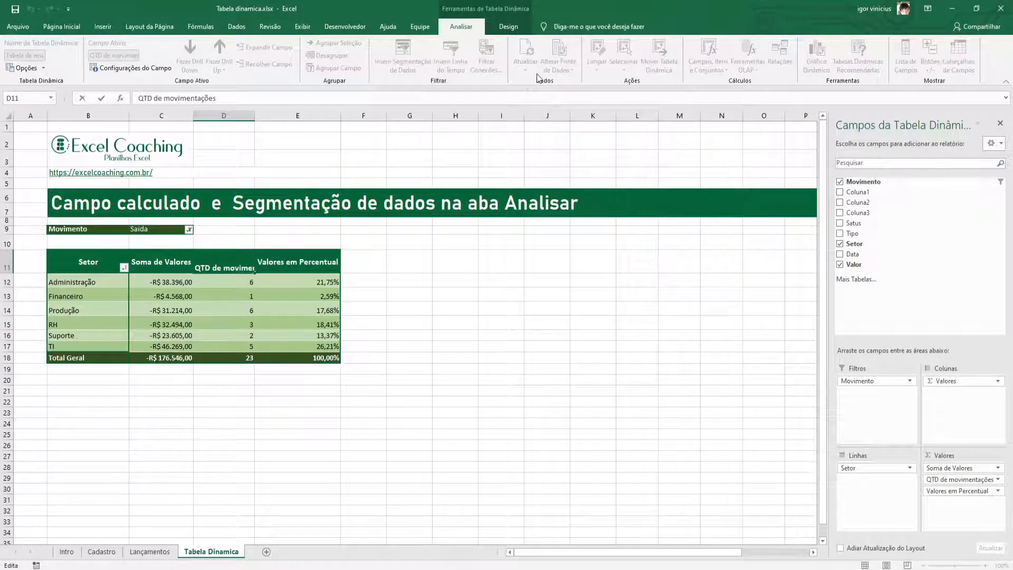
# Start a new record in row 63 of the Lançamentos sheet with movement Entrada and status Pago.
pyautogui.click(150, 551)
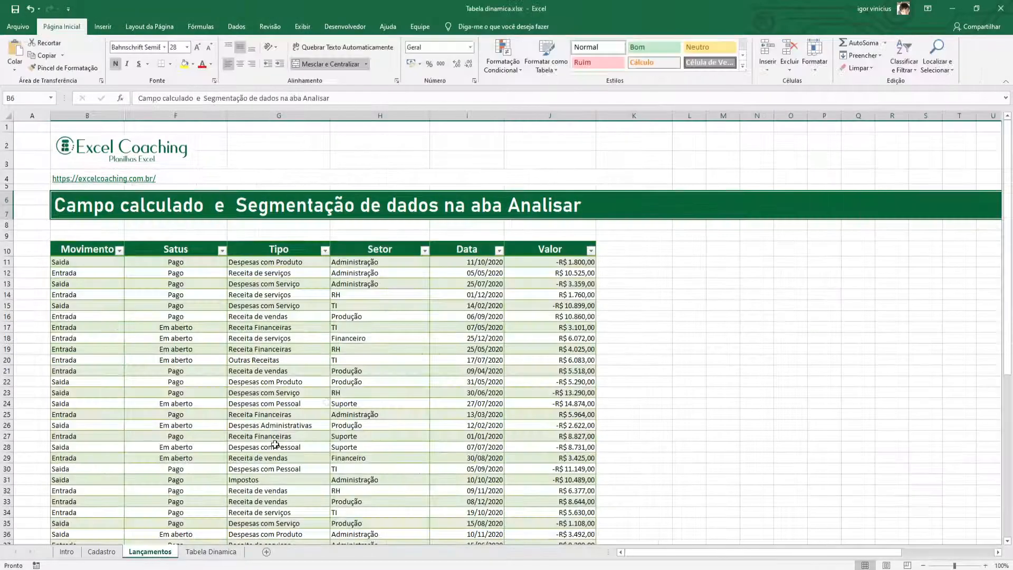
pyautogui.scroll(-20, 366, 379)
pyautogui.scroll(5, 366, 380)
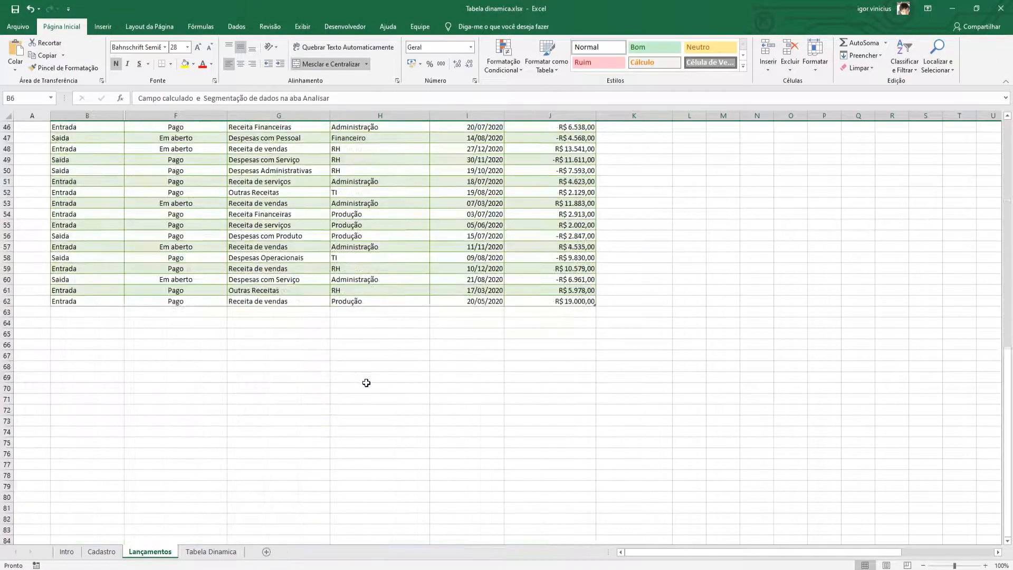
pyautogui.click(100, 315)
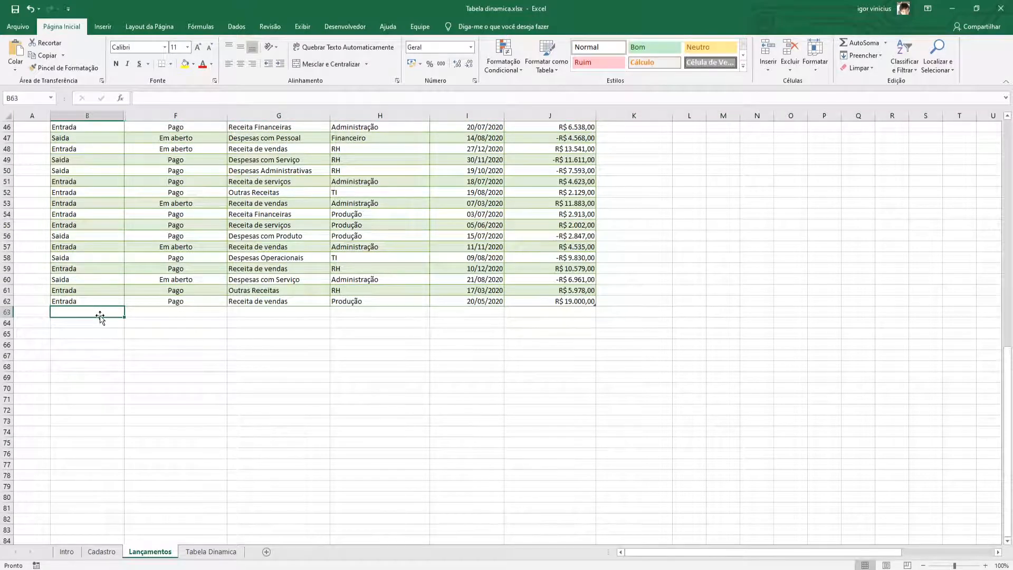
pyautogui.write('entrada')
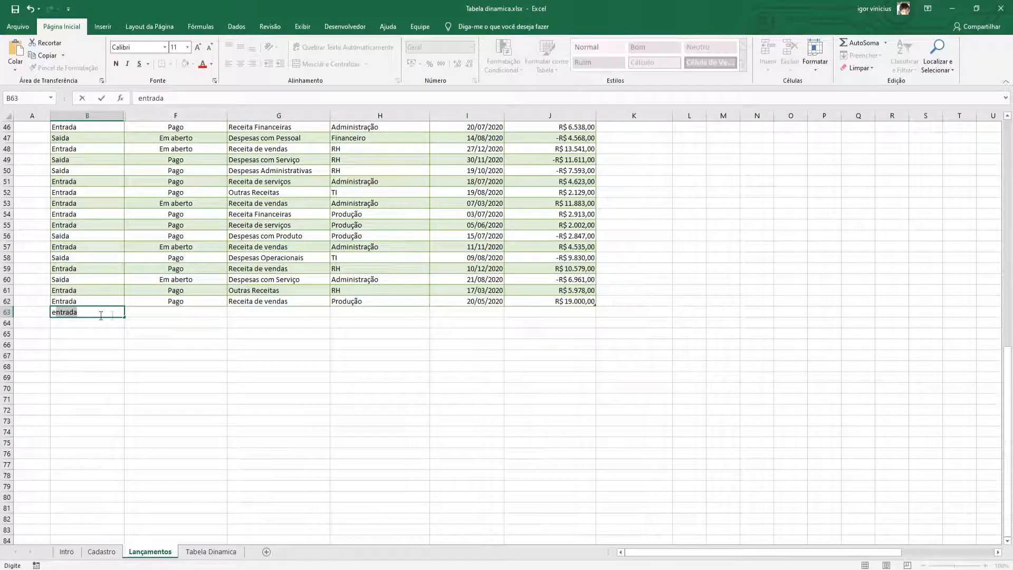
pyautogui.click(169, 313)
pyautogui.write('PAgo')
pyautogui.press('Tab')
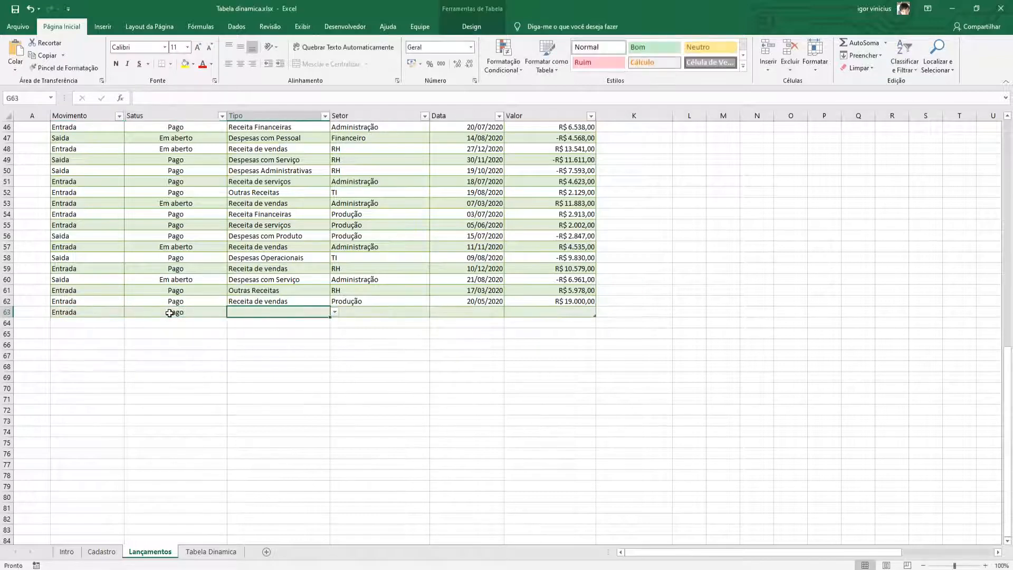
# Complete row 63 with type Receita de serviços, sector TI, date 21/09/2020 and value 25000.
pyautogui.write('Receita de serviços')
pyautogui.click(350, 316)
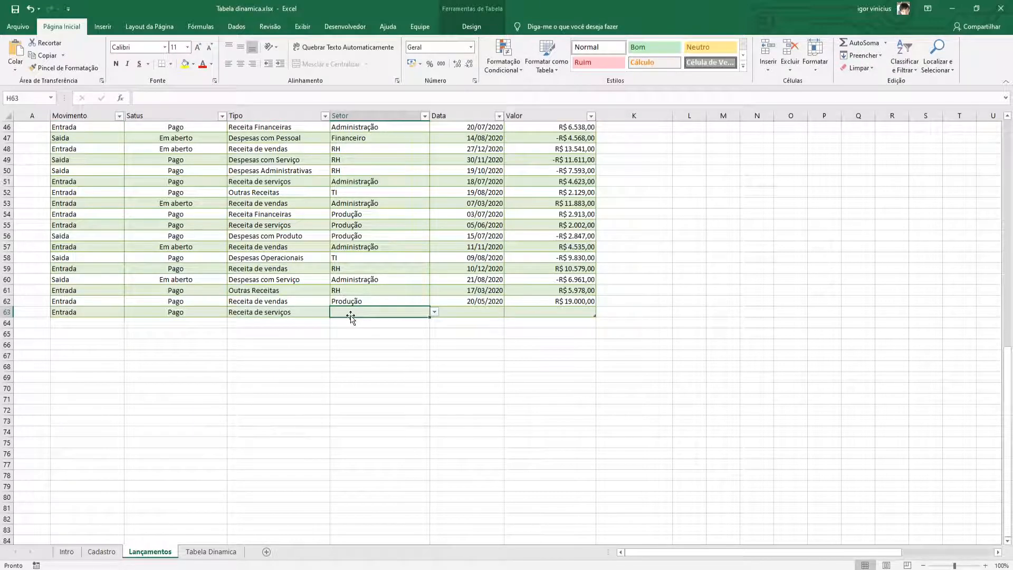
pyautogui.write('TI')
pyautogui.press('Tab')
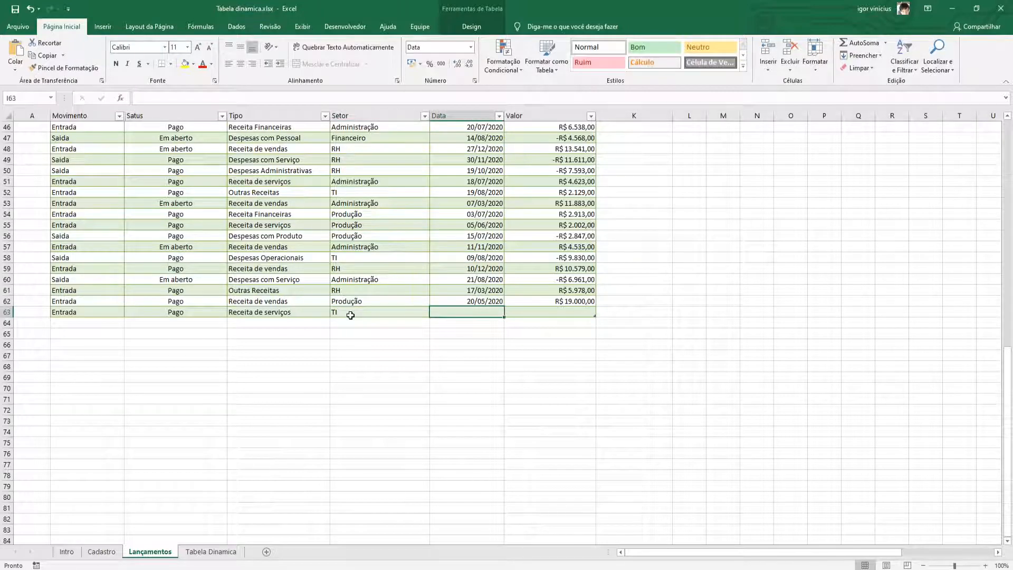
pyautogui.write('21/')
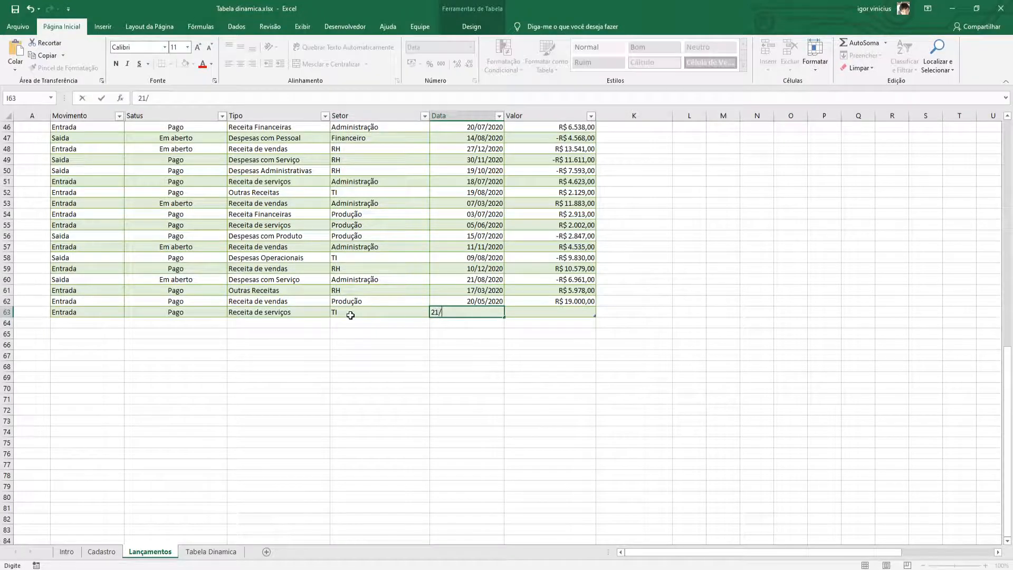
pyautogui.write('09/')
pyautogui.press('Tab')
pyautogui.write('25000')
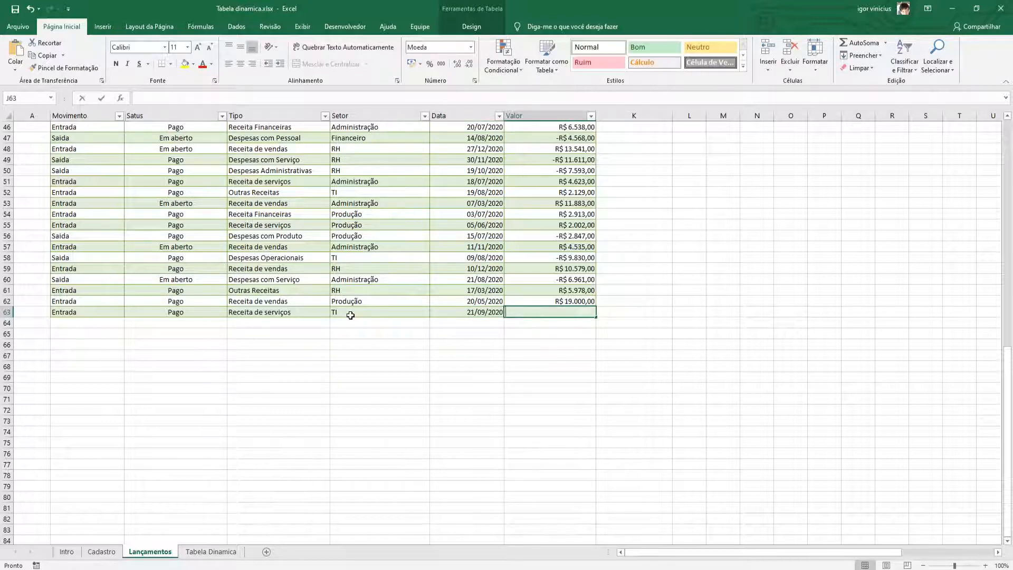
pyautogui.click(351, 319)
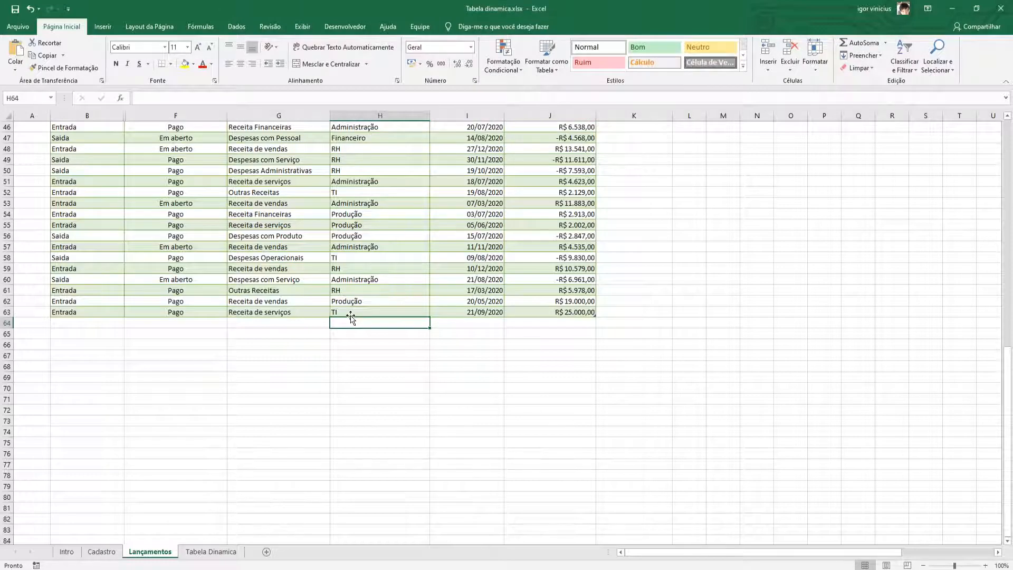
# Filter the pivot table on the Tabela Dinamica sheet to the Entrada movement.
pyautogui.click(211, 551)
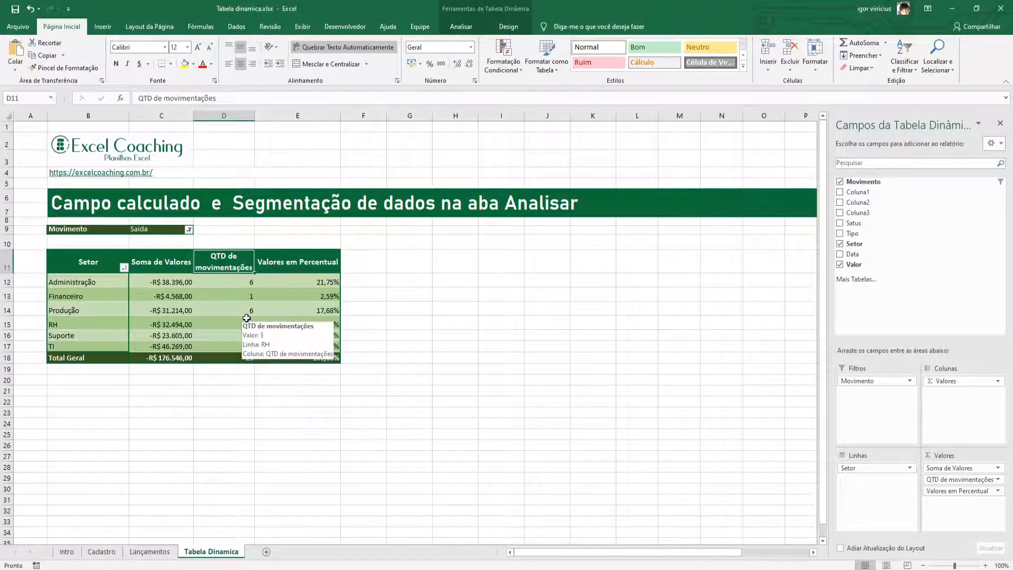
pyautogui.click(461, 26)
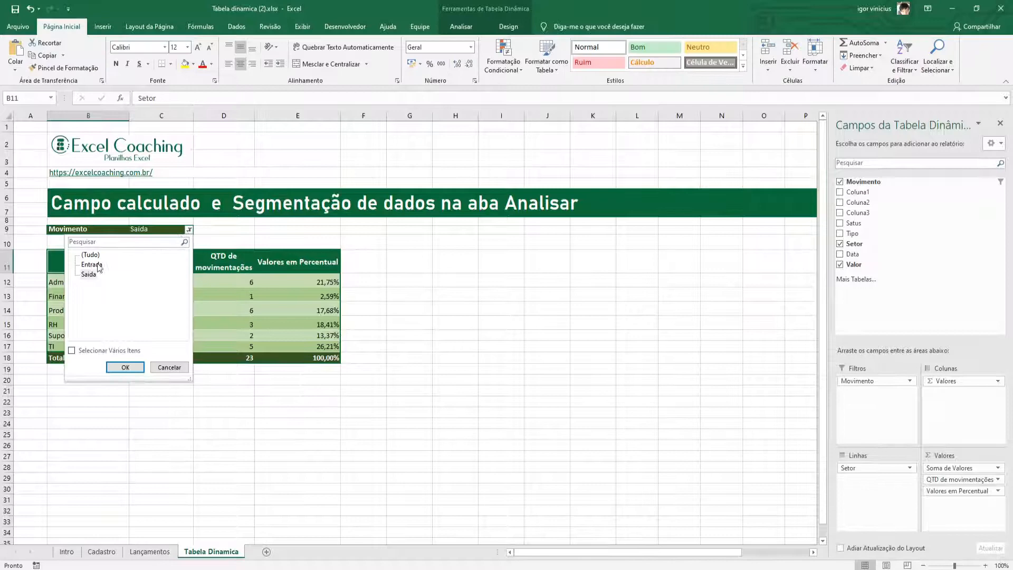
pyautogui.click(94, 265)
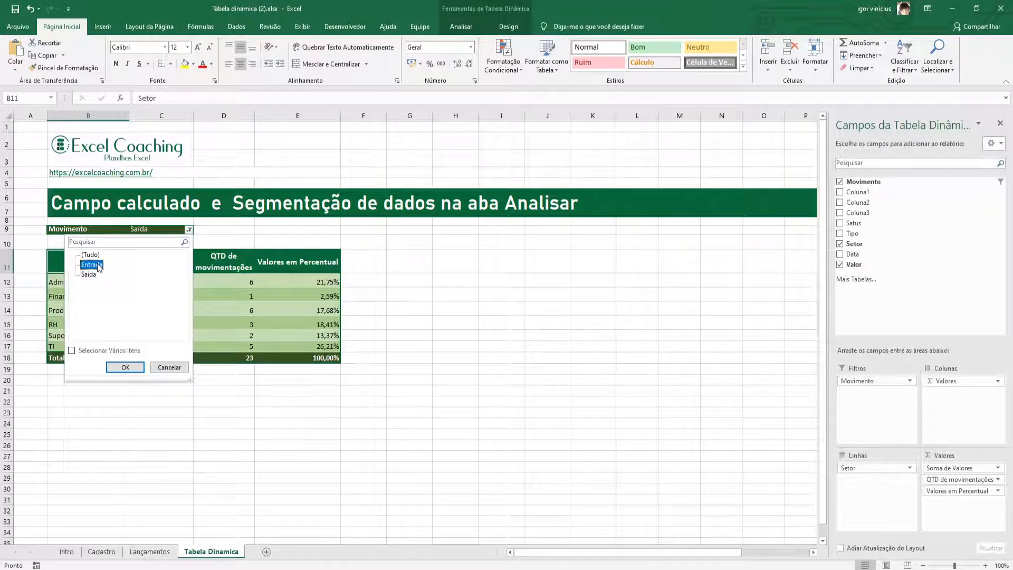
pyautogui.click(125, 367)
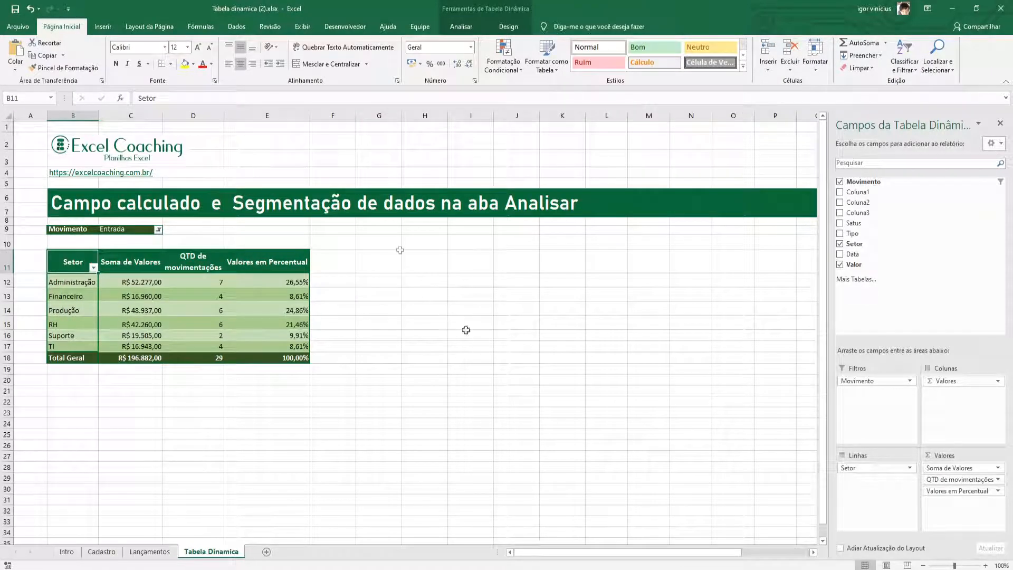
# Refresh the pivot table so it includes the new record from the Lançamentos sheet.
pyautogui.click(463, 27)
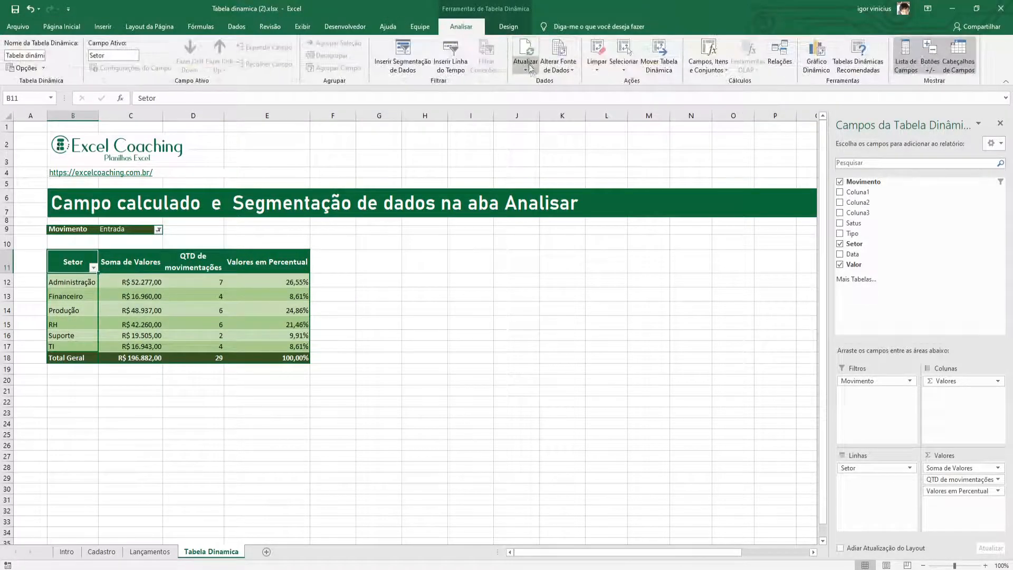
pyautogui.click(526, 63)
pyautogui.click(541, 81)
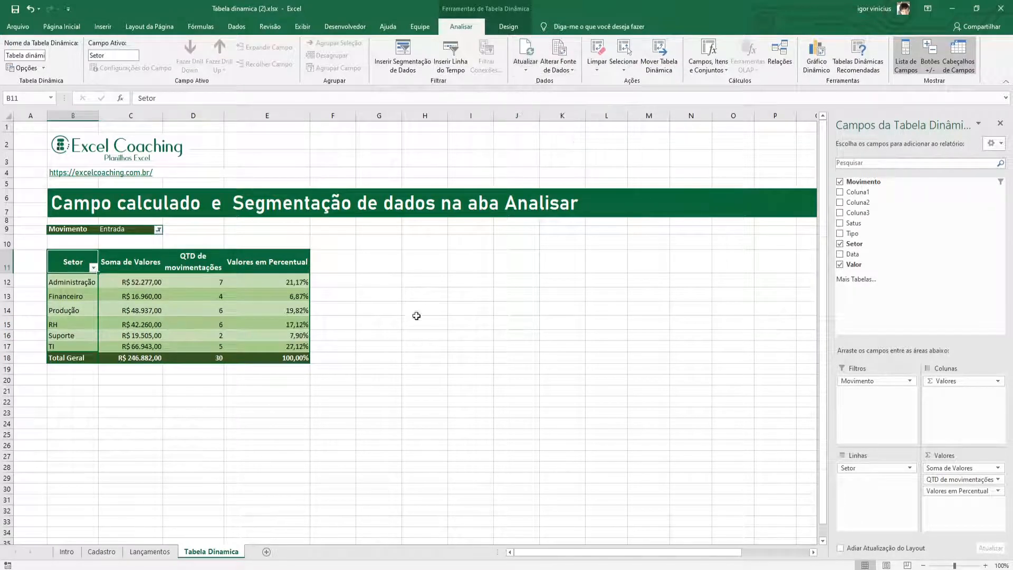
pyautogui.rightClick(78, 259)
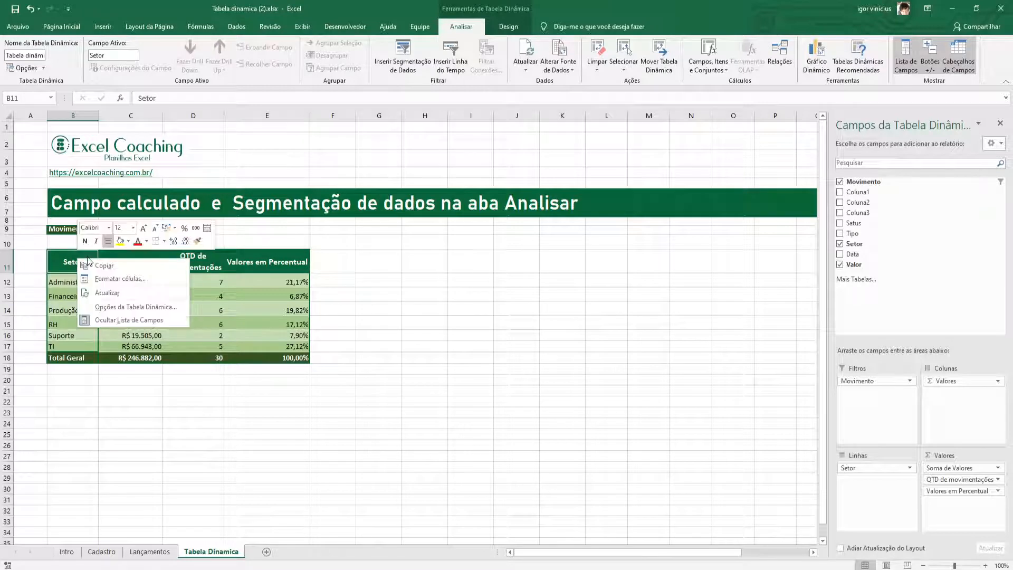
pyautogui.click(106, 294)
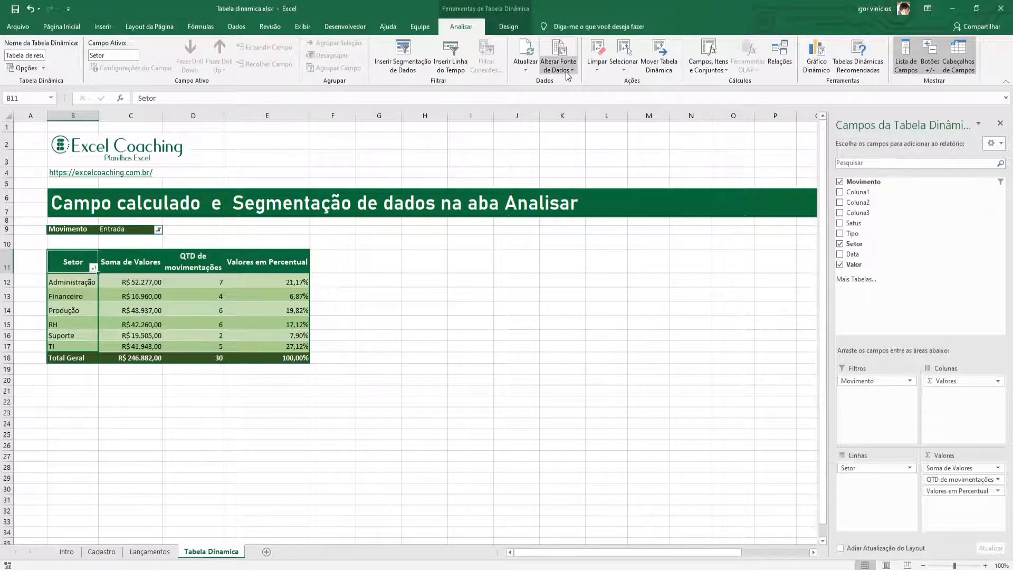
# Check which source table the pivot table uses, leaving the data source as it is.
pyautogui.click(567, 75)
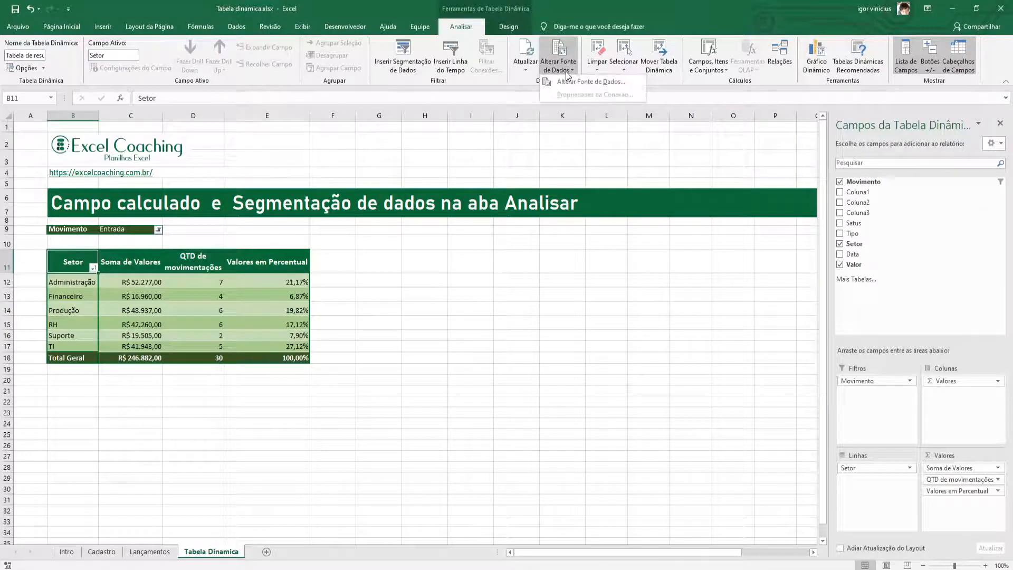
pyautogui.click(584, 81)
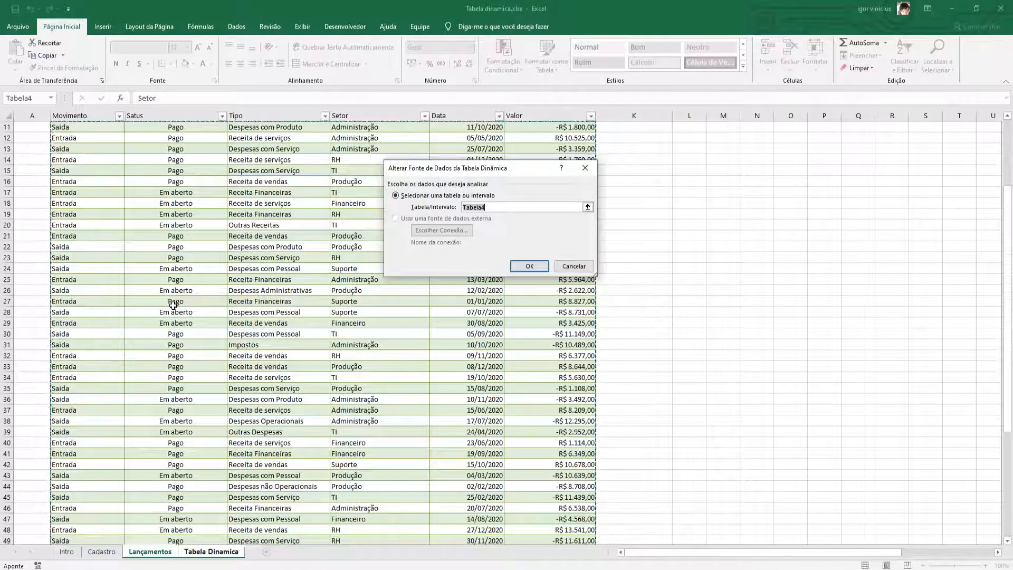
pyautogui.click(562, 266)
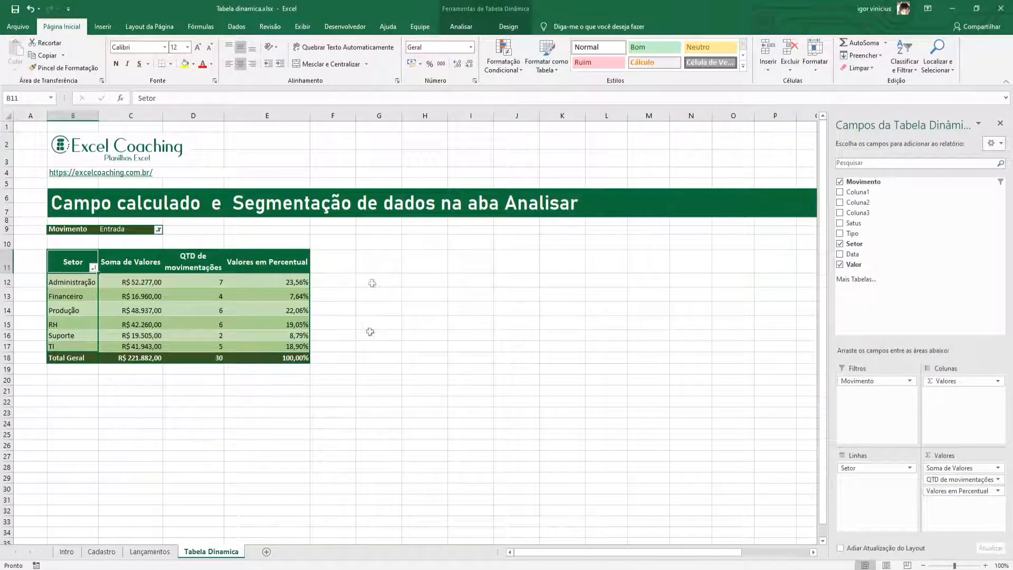
# Review the pivot table's options for clearing, selecting and moving it without applying any of them.
pyautogui.click(461, 27)
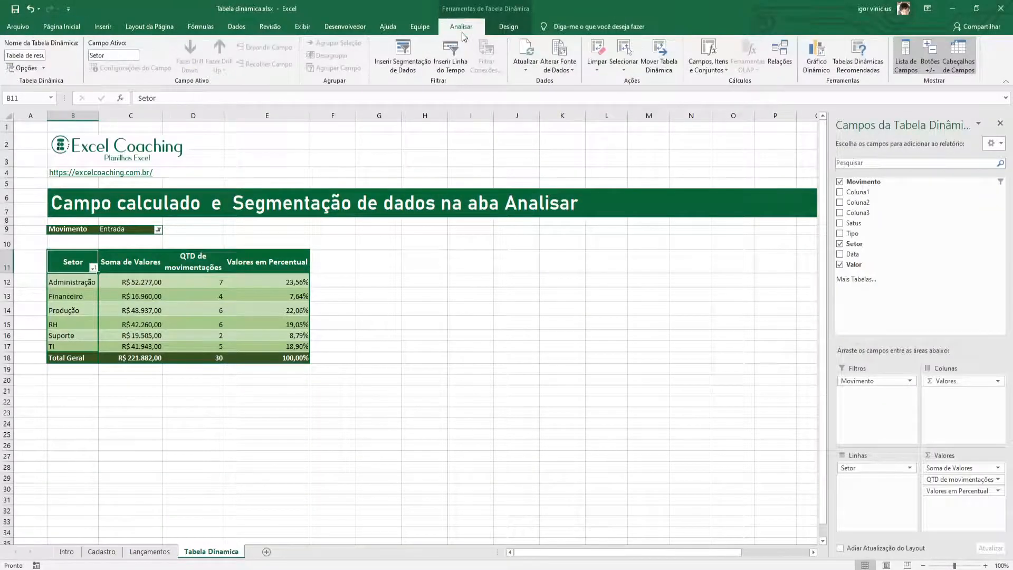
pyautogui.click(595, 74)
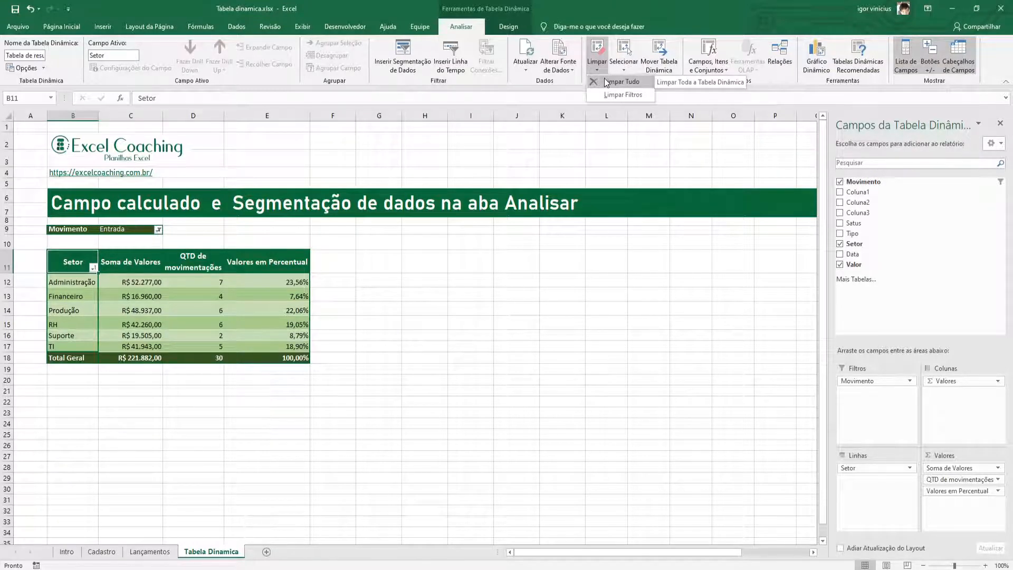
pyautogui.click(625, 65)
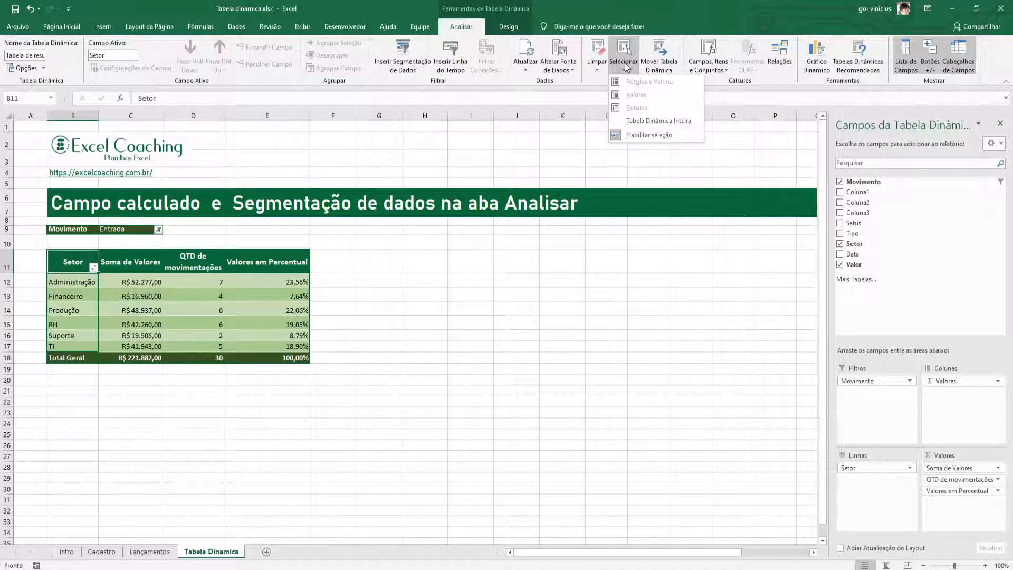
pyautogui.click(655, 53)
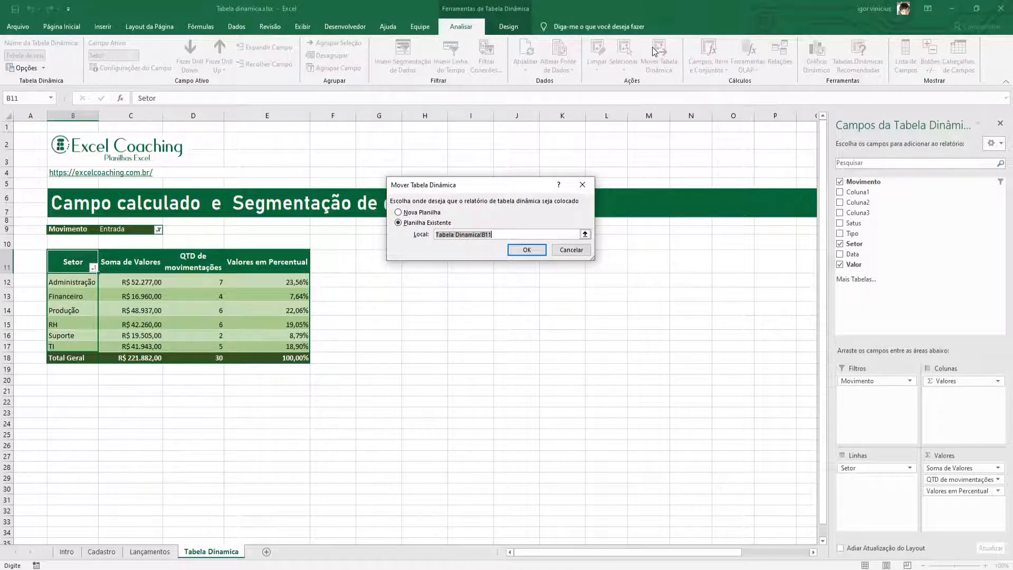
pyautogui.click(578, 190)
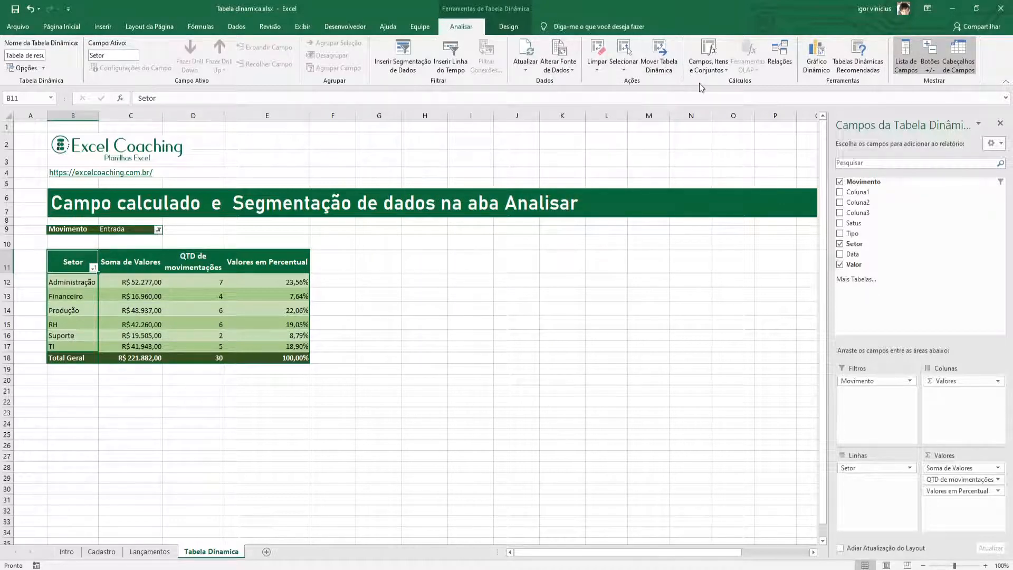
# Start a calculated field in the pivot table and name it "Soma de valores com juros".
pyautogui.click(710, 72)
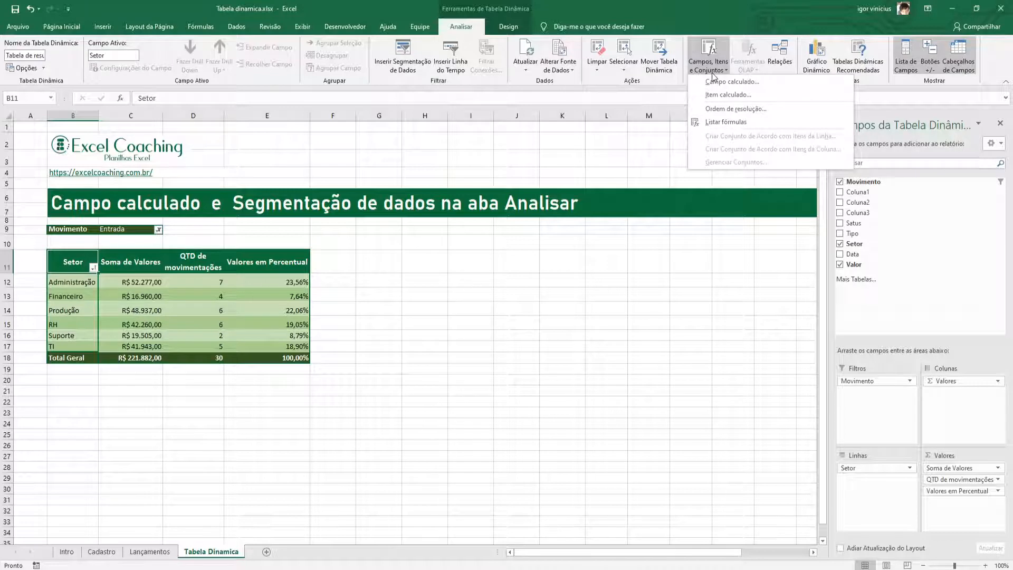
pyautogui.click(728, 82)
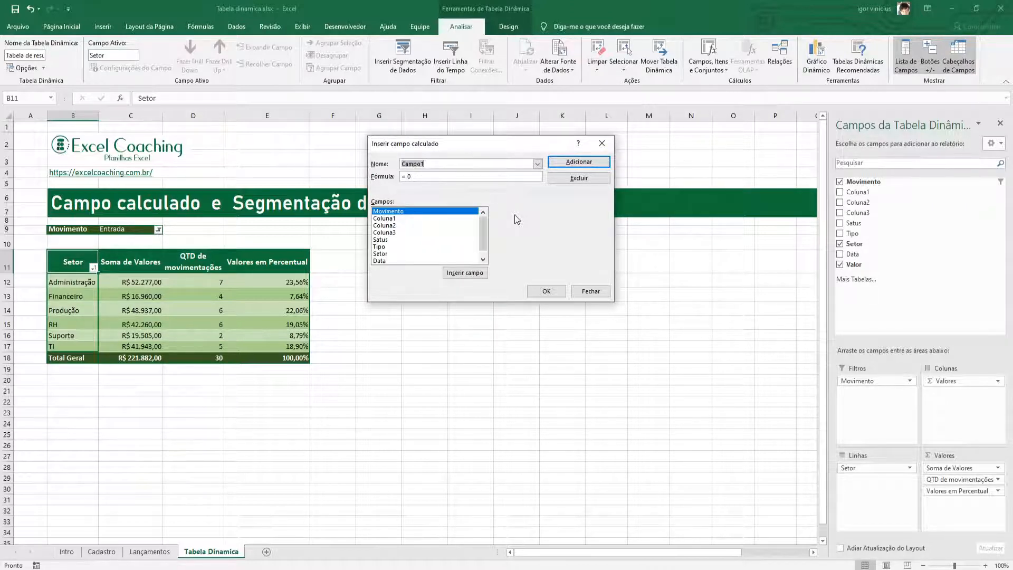
pyautogui.press('BackSpace')
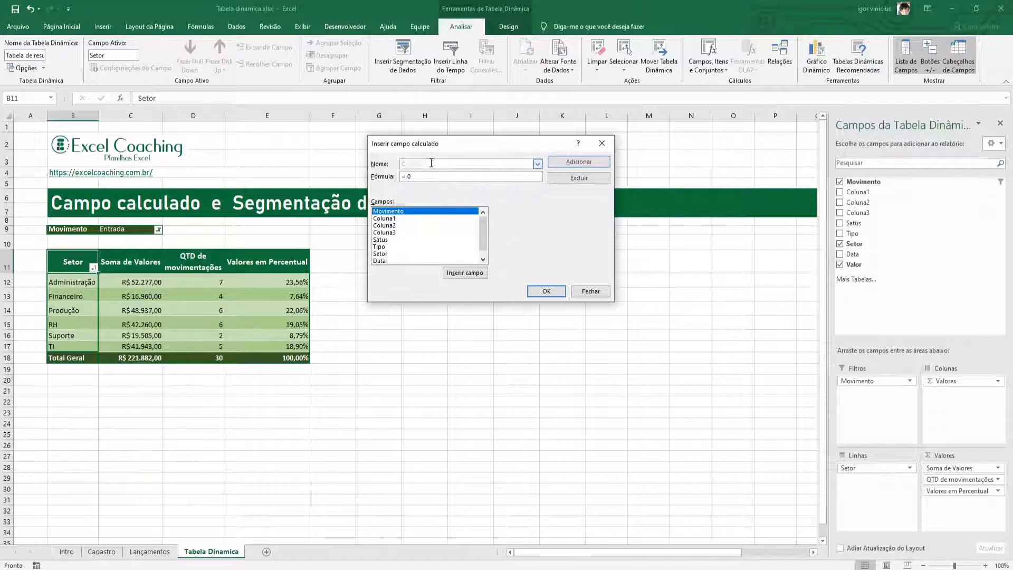
pyautogui.write('Soma de ')
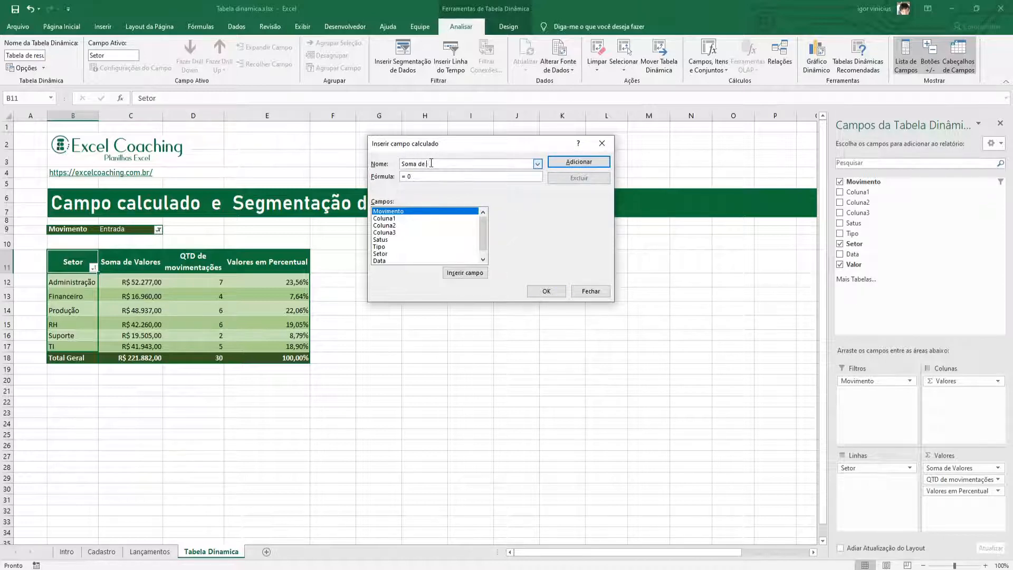
pyautogui.write('valores (om juros')
# Set the calculated field's formula to =Valor*1,02 using the Valor field and add it to the pivot table.
pyautogui.moveTo(485, 227); pyautogui.dragTo(485, 237)
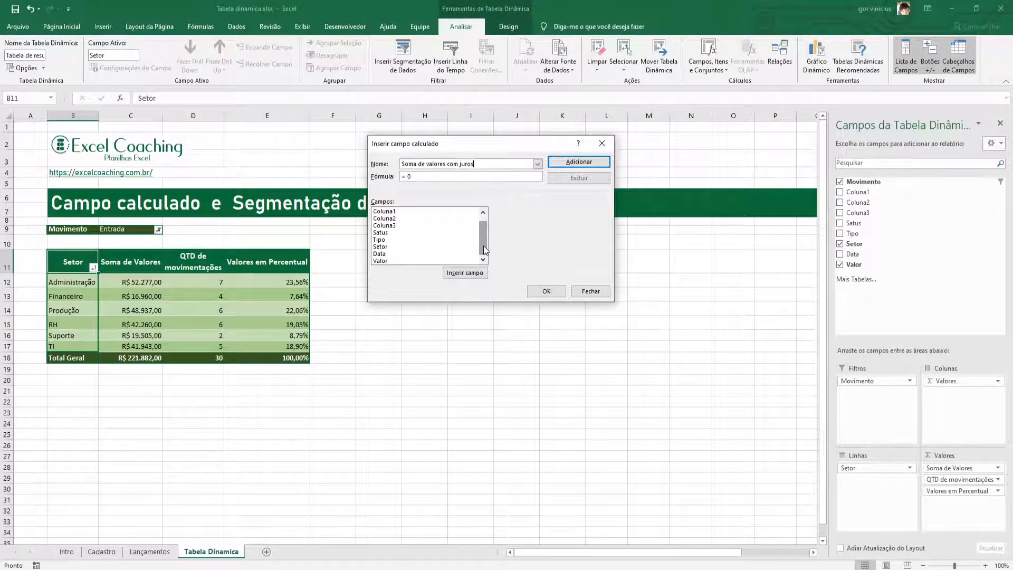
pyautogui.moveTo(484, 246)
pyautogui.mouseDown()
pyautogui.moveTo(483, 224)
pyautogui.moveTo(484, 241)
pyautogui.mouseUp()
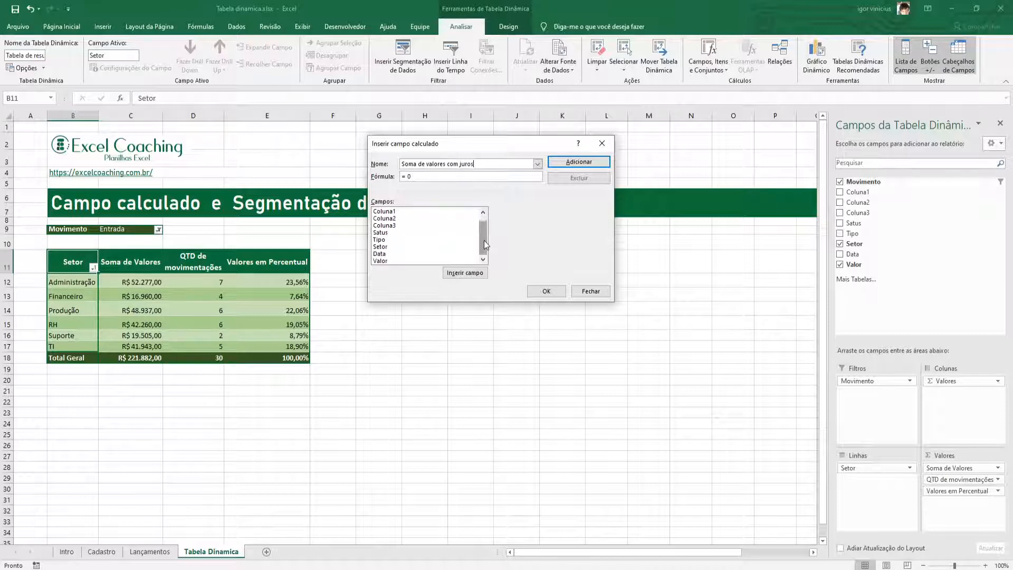
pyautogui.click(379, 262)
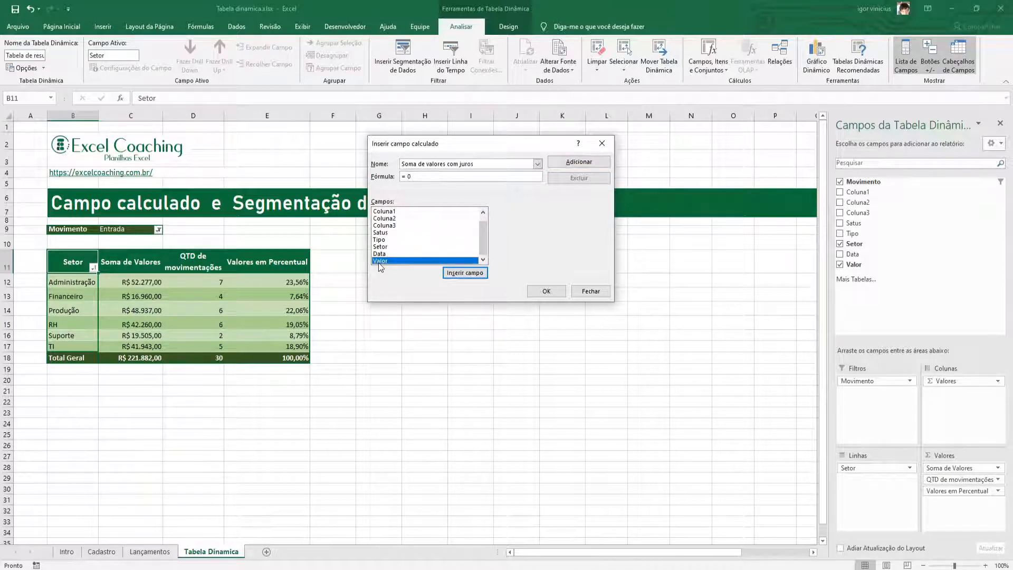
pyautogui.doubleClick(417, 259)
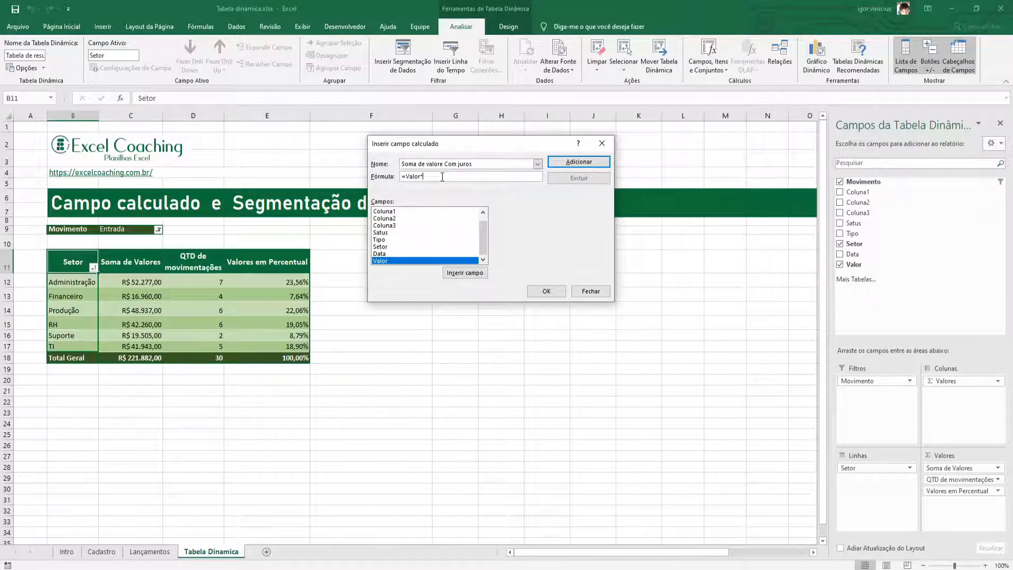
pyautogui.write('1,02')
pyautogui.click(536, 289)
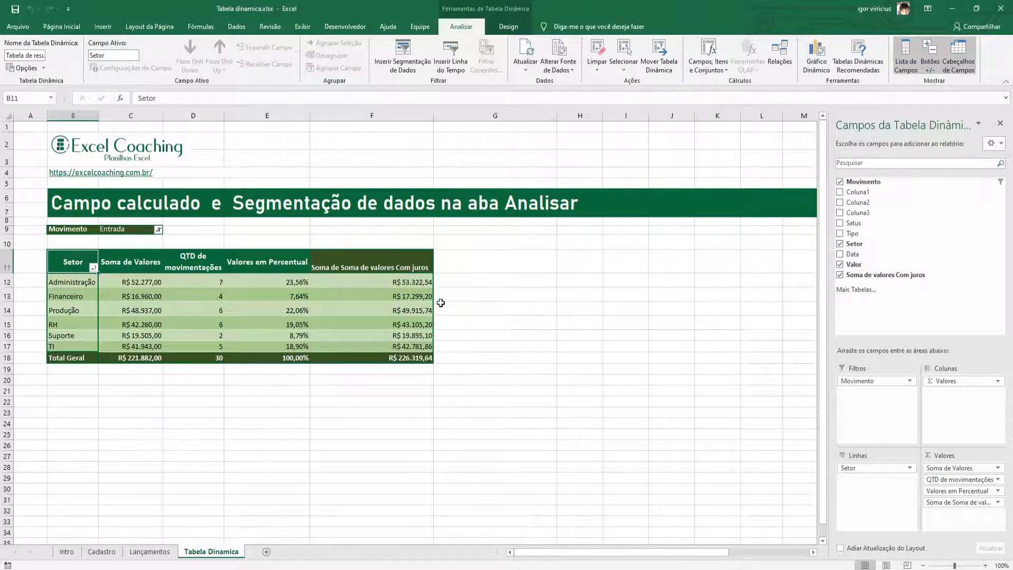
# Shorten the new value field's custom name to "Soma de valores Com juros" in its value field settings.
pyautogui.click(348, 273)
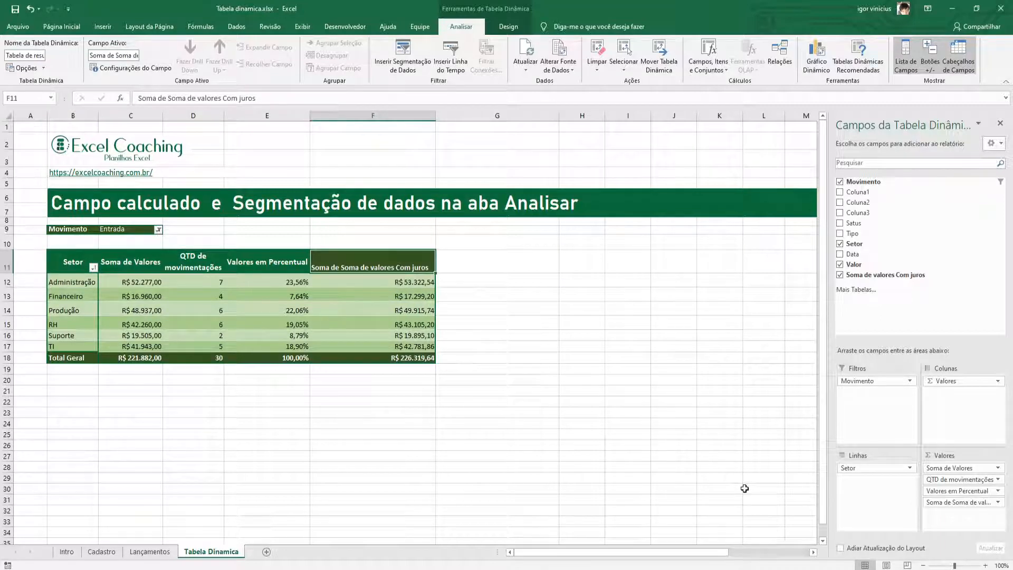
pyautogui.click(999, 502)
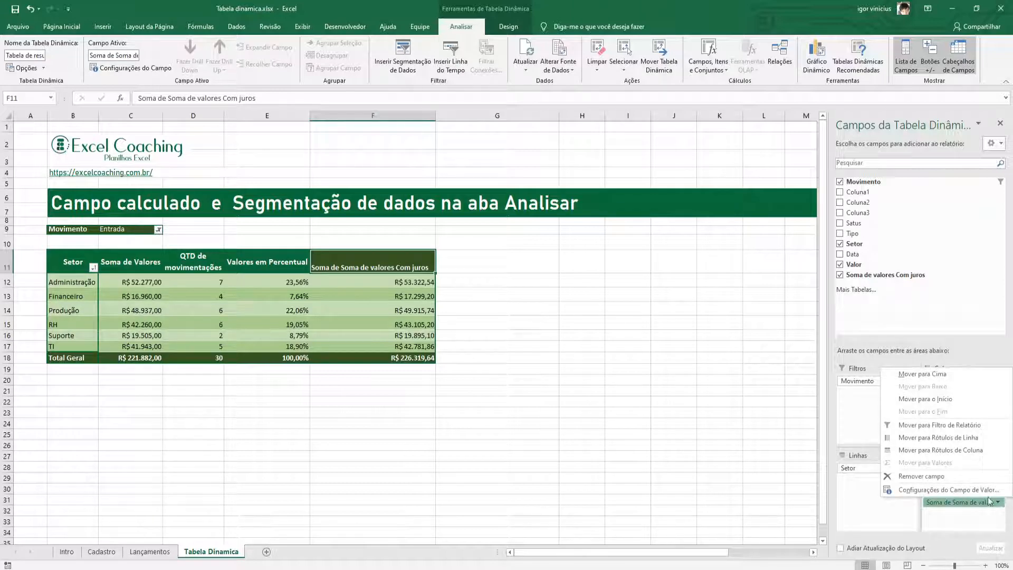
pyautogui.click(928, 548)
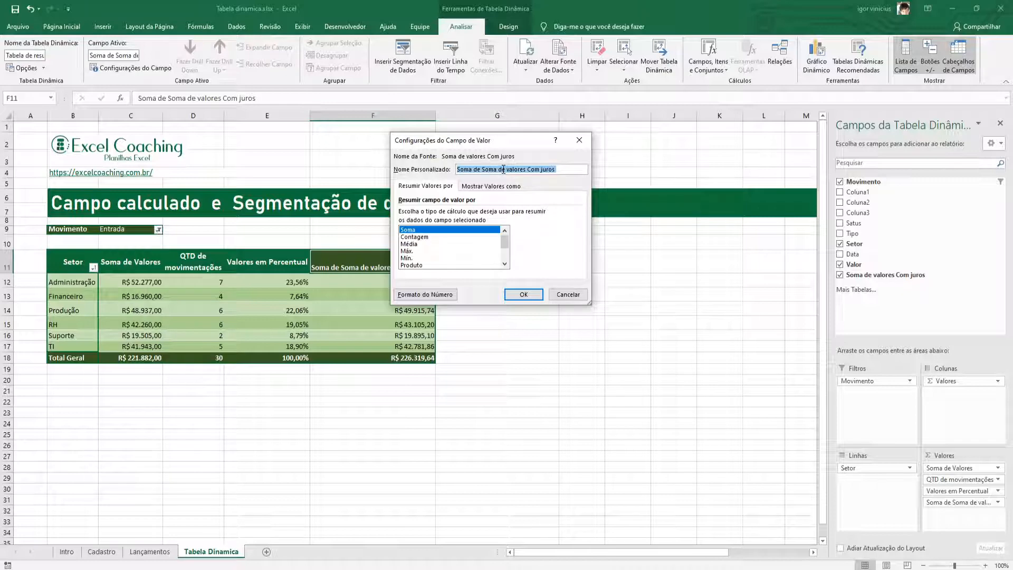
pyautogui.click(484, 169)
pyautogui.press('BackSpace')
pyautogui.press('BackSpace')
pyautogui.press('BackSpace')
pyautogui.press('BackSpace')
pyautogui.press('BackSpace')
pyautogui.press('BackSpace')
pyautogui.press('BackSpace')
pyautogui.press('BackSpace')
pyautogui.click(521, 294)
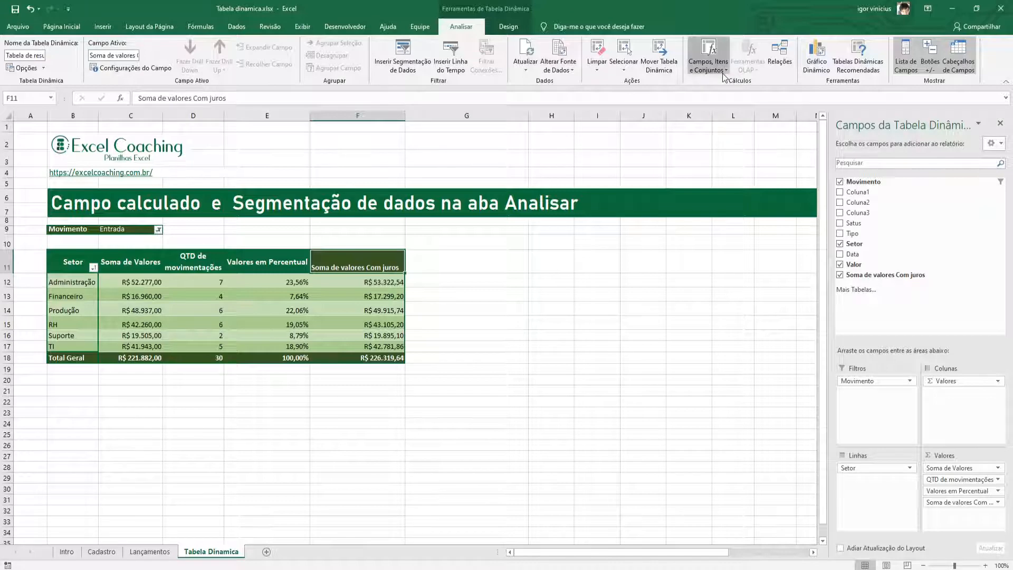
# Check the formula of the existing calculated field "Soma de valores Com juros".
pyautogui.click(704, 71)
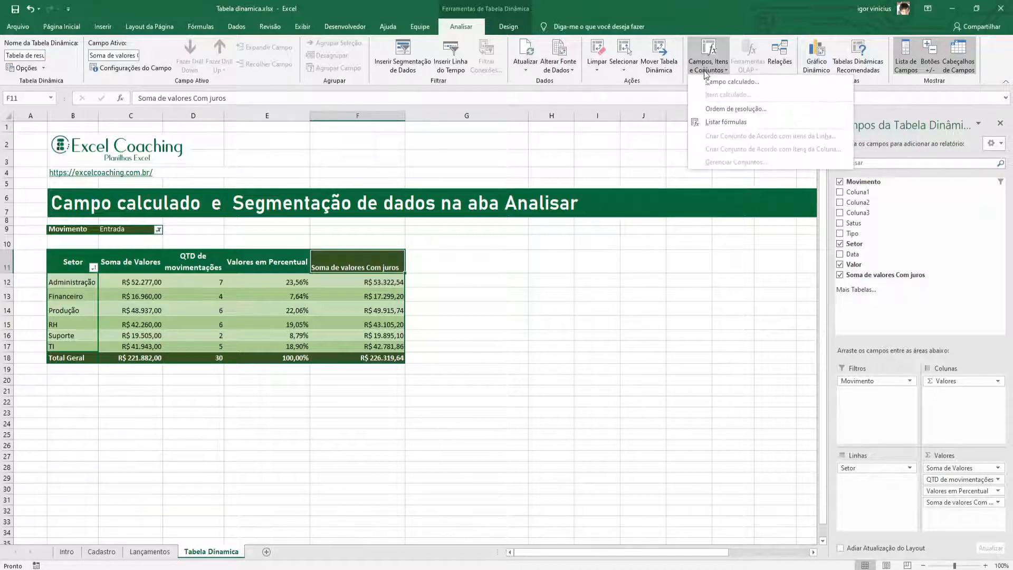
pyautogui.click(714, 80)
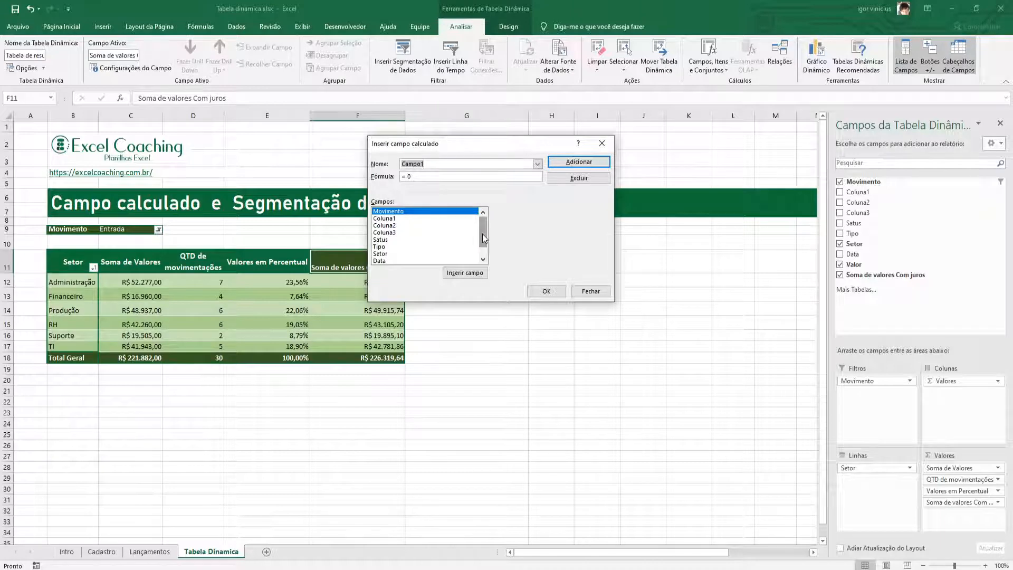
pyautogui.moveTo(484, 239); pyautogui.dragTo(483, 255)
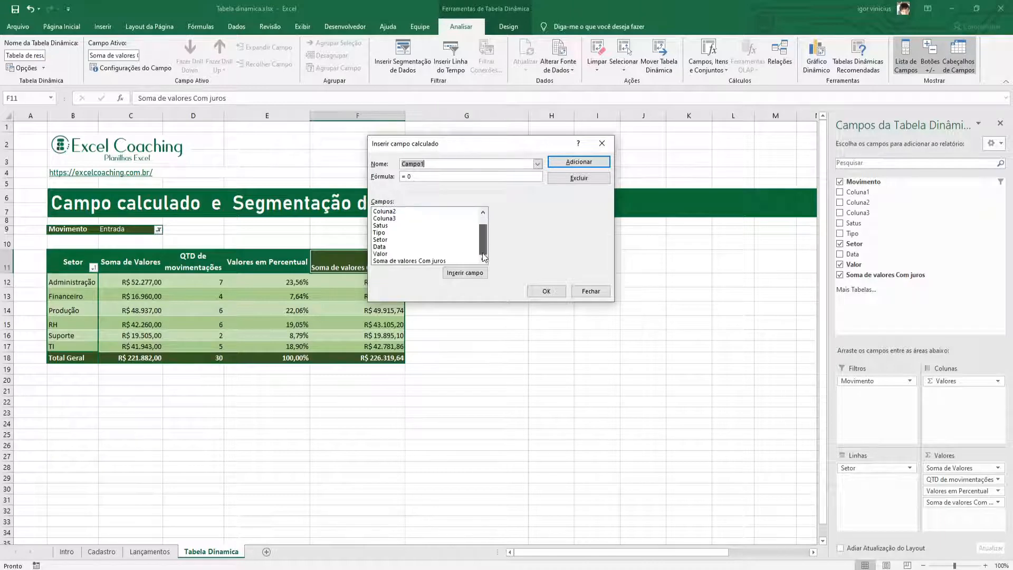
pyautogui.click(435, 261)
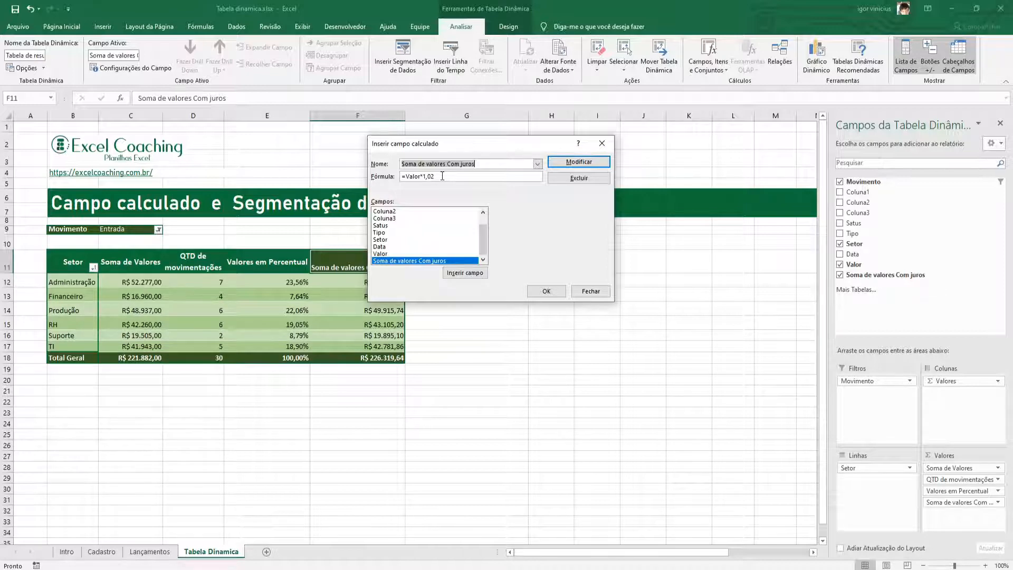
pyautogui.click(442, 176)
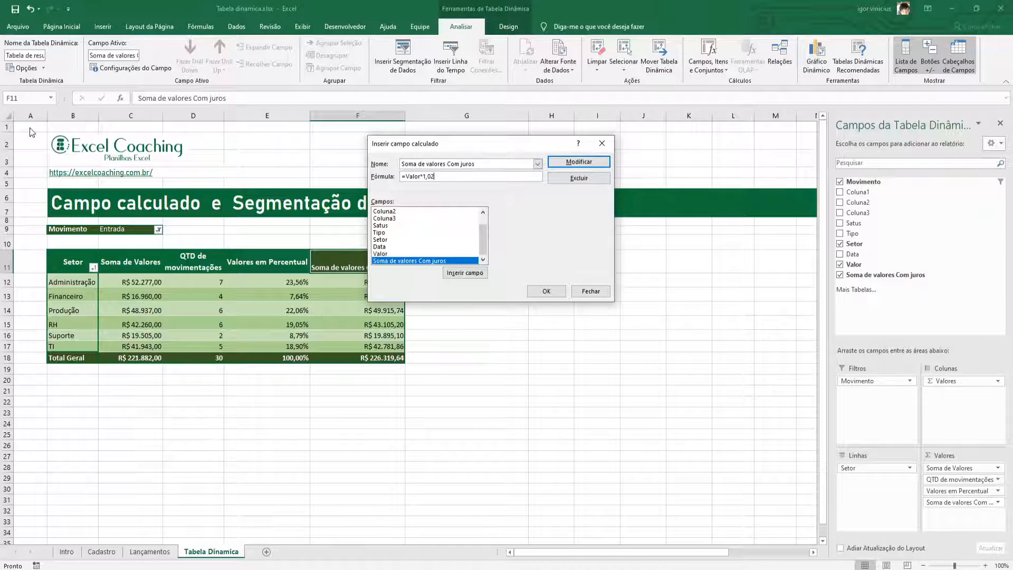
# Create a calculated field named "Metas" with the formula =SE(Valor>20000;1;0) and add it to the pivot table.
pyautogui.click(436, 167)
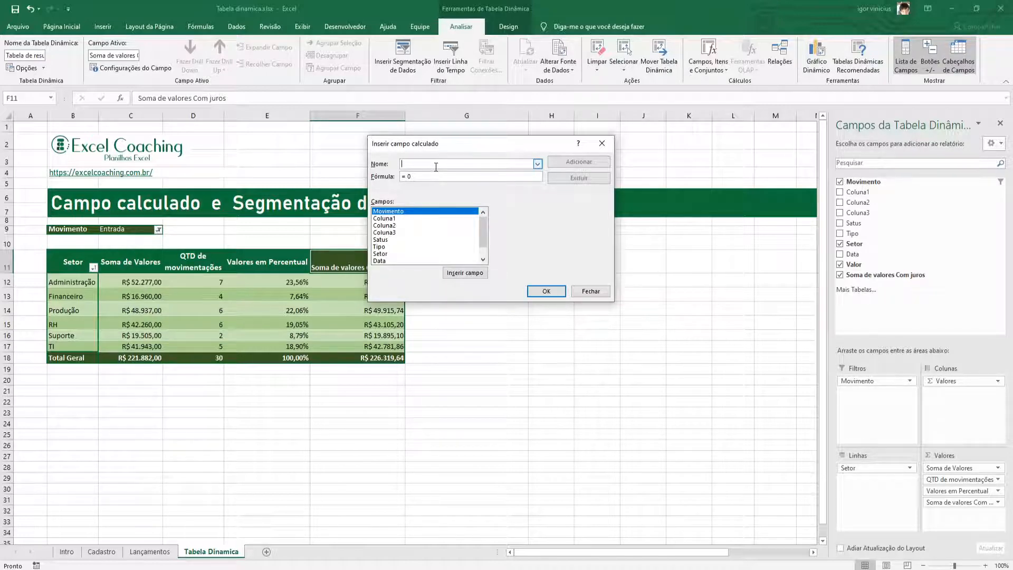
pyautogui.write('Metas')
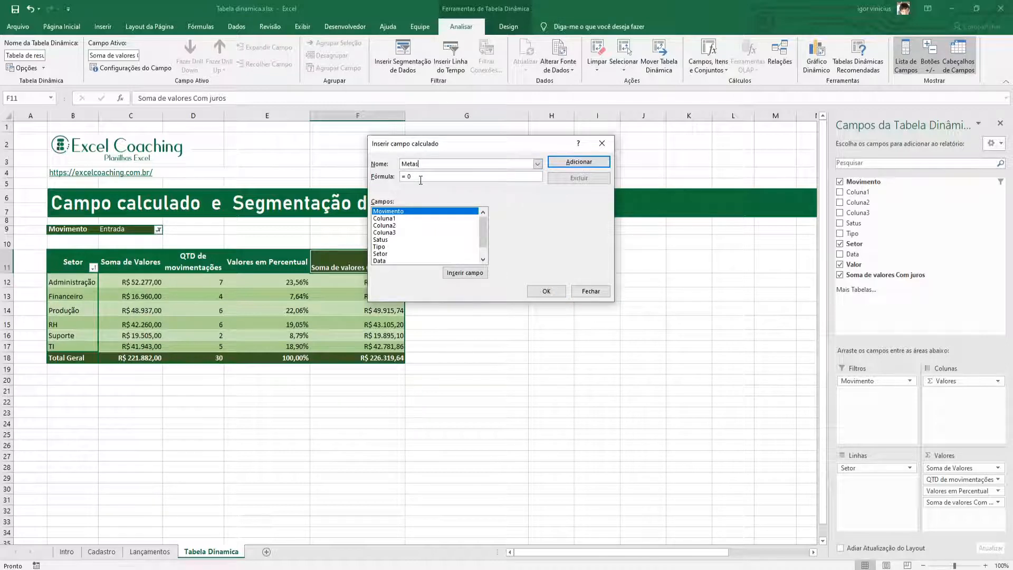
pyautogui.press('BackSpace')
pyautogui.write('SE')
pyautogui.scroll(-1, 482, 243)
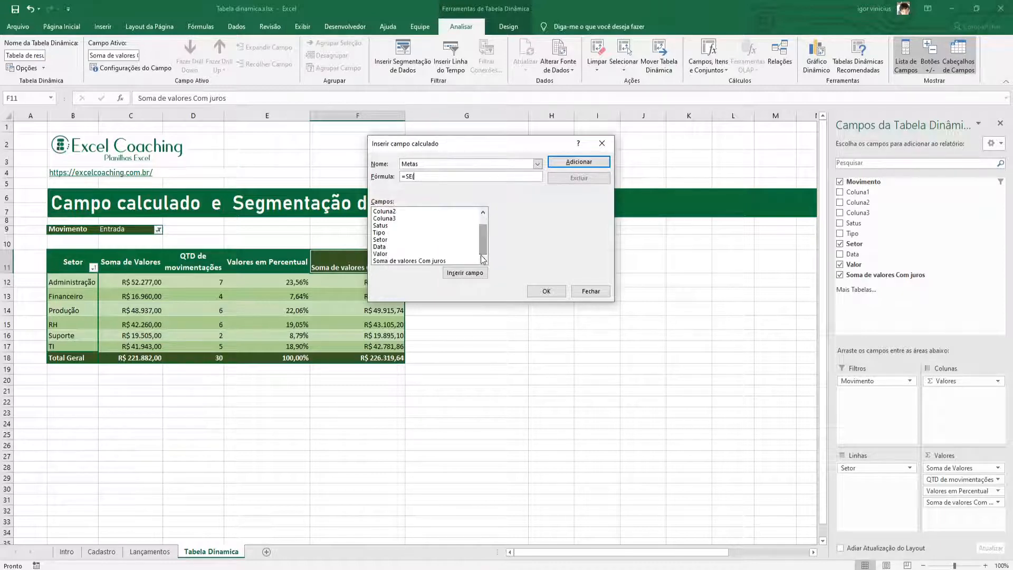
pyautogui.doubleClick(385, 254)
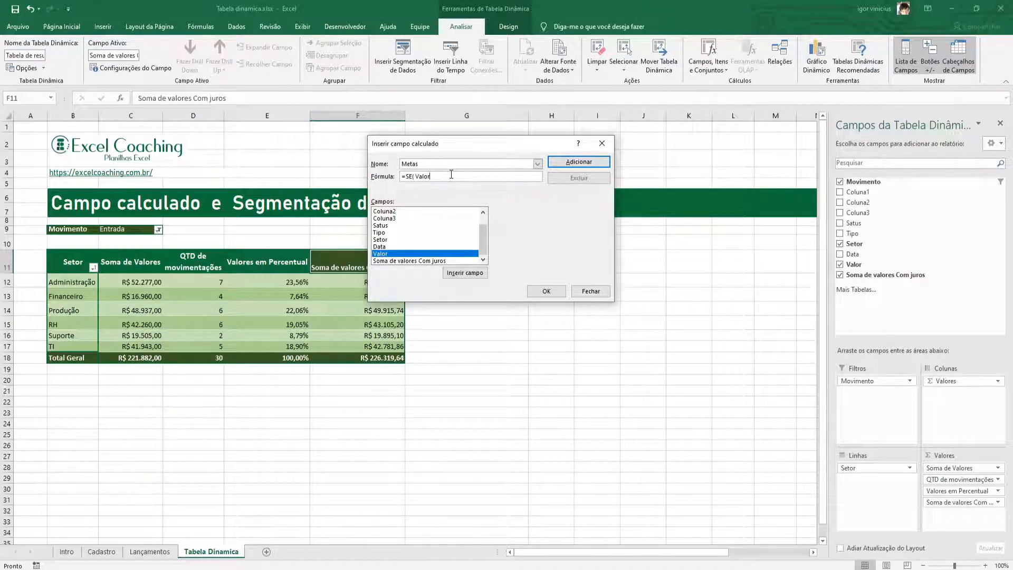
pyautogui.write('>2000')
pyautogui.write('1;0')
pyautogui.click(539, 288)
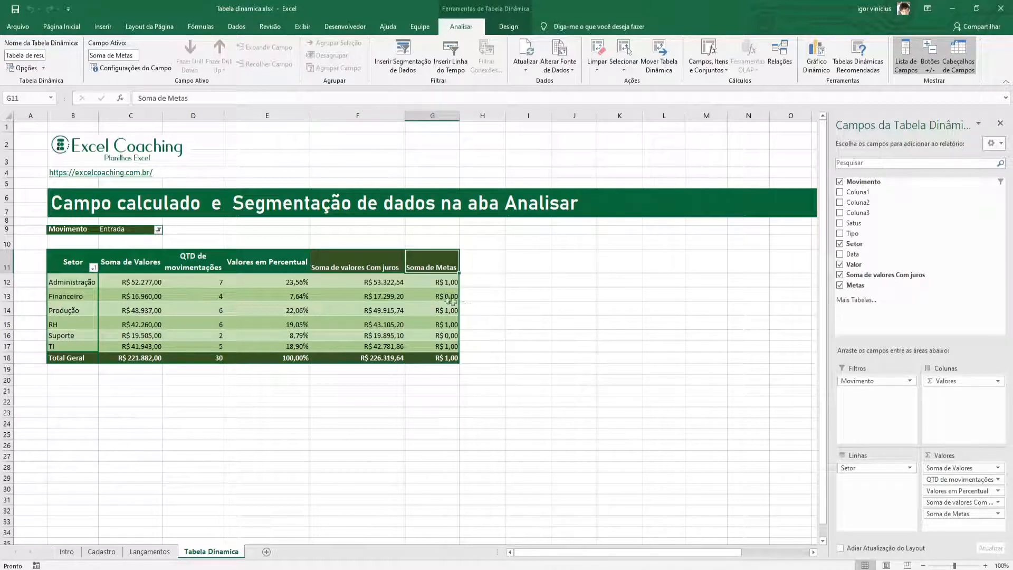
# Change the custom name of the "Soma de Metas" value field to "Metas".
pyautogui.click(963, 513)
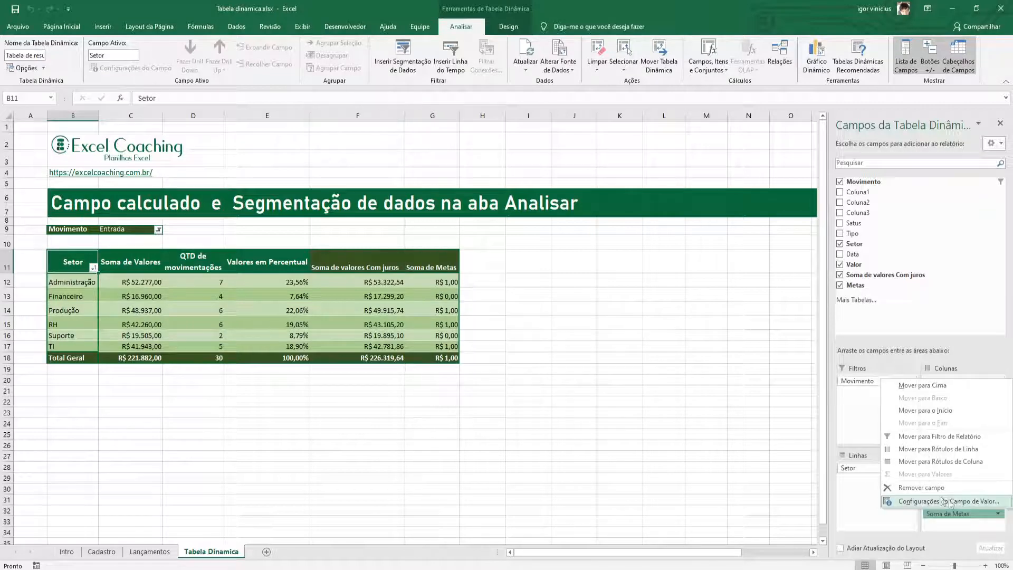
pyautogui.click(917, 500)
pyautogui.click(482, 170)
pyautogui.press('BackSpace')
pyautogui.press('BackSpace')
pyautogui.press('BackSpace')
pyautogui.press('BackSpace')
pyautogui.press('BackSpace')
pyautogui.press('BackSpace')
pyautogui.press('BackSpace')
pyautogui.press('BackSpace')
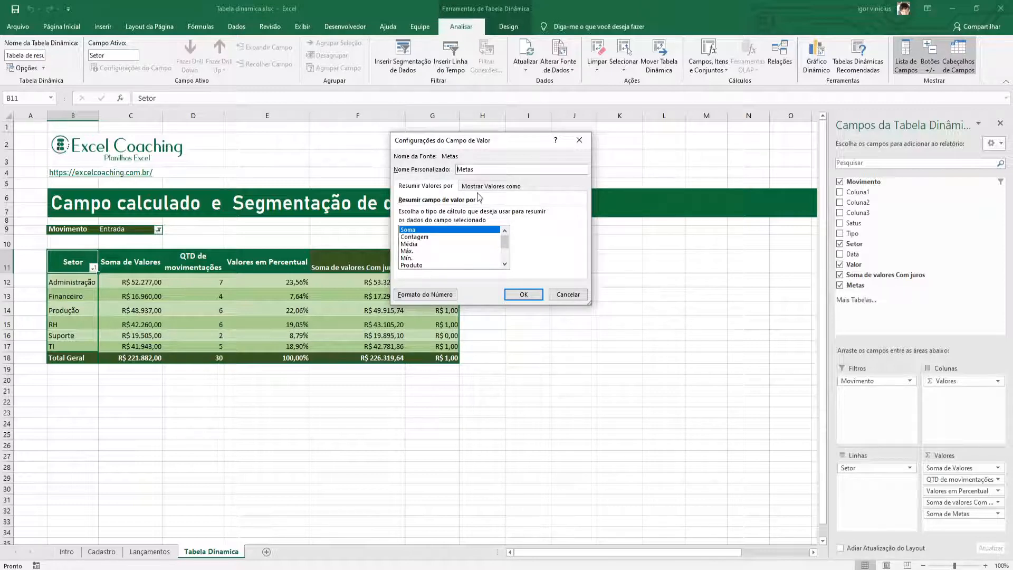
# Give the Metas values a plain number format without currency or decimals, and widen column G.
pyautogui.click(425, 297)
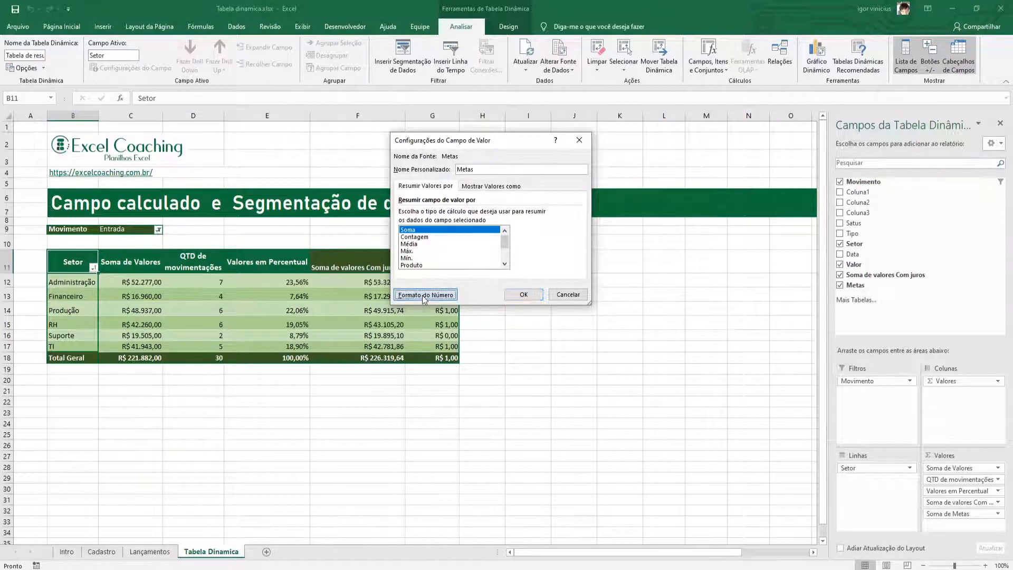
pyautogui.click(372, 145)
pyautogui.click(559, 340)
pyautogui.click(526, 301)
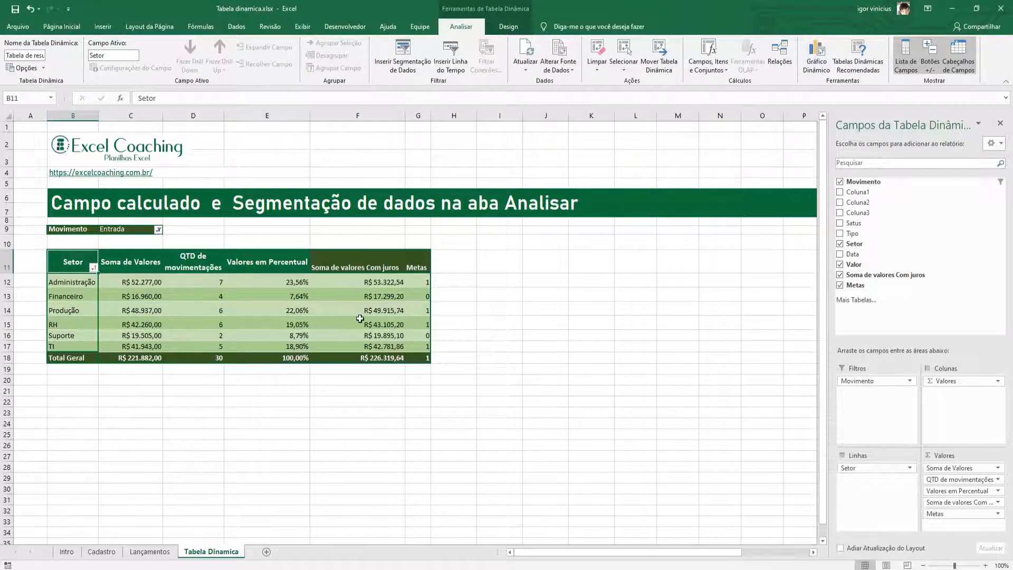
pyautogui.moveTo(430, 116); pyautogui.dragTo(461, 115)
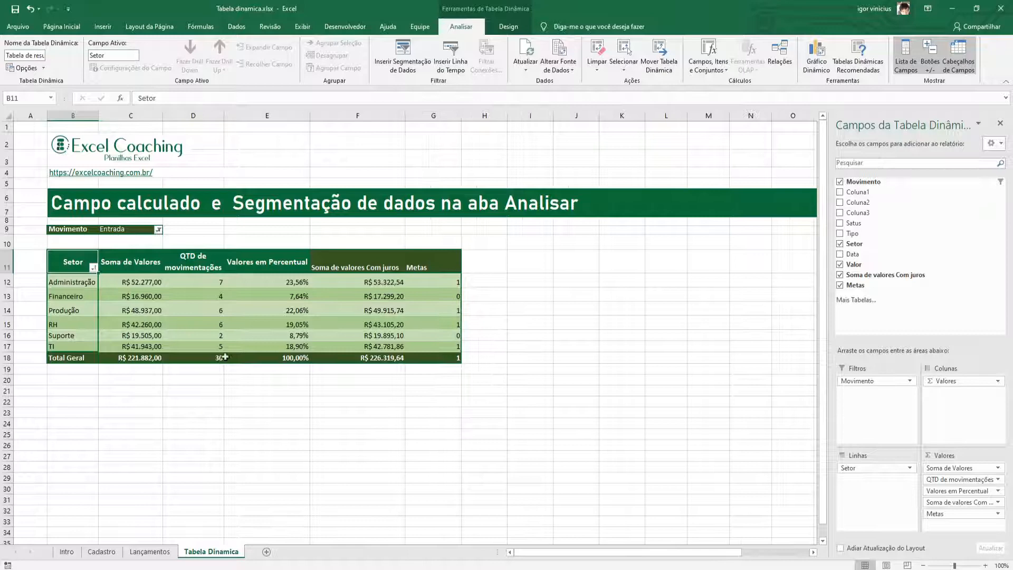
# Remove the Metas calculated field from the pivot table's displayed fields.
pyautogui.click(69, 27)
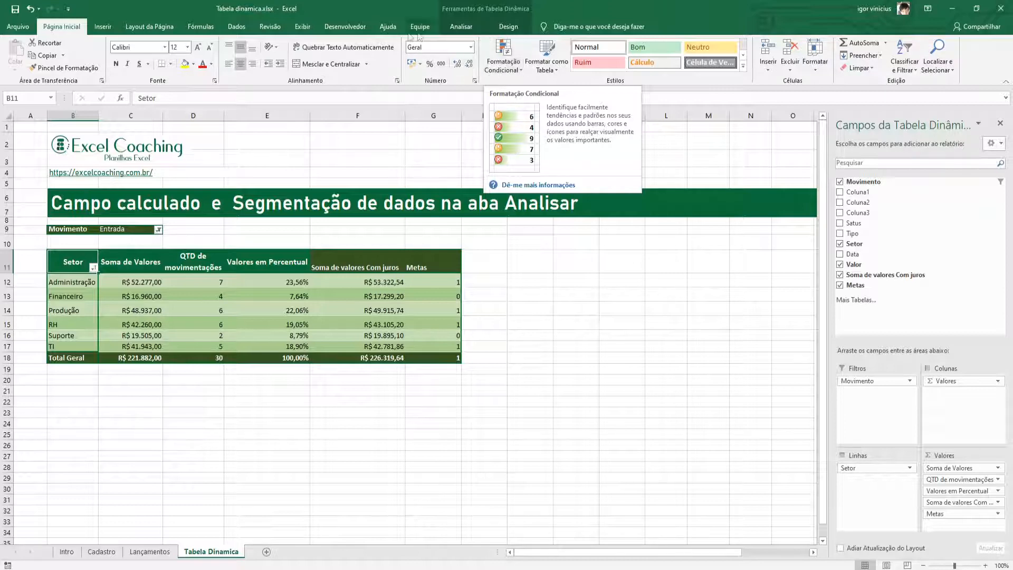
pyautogui.click(461, 27)
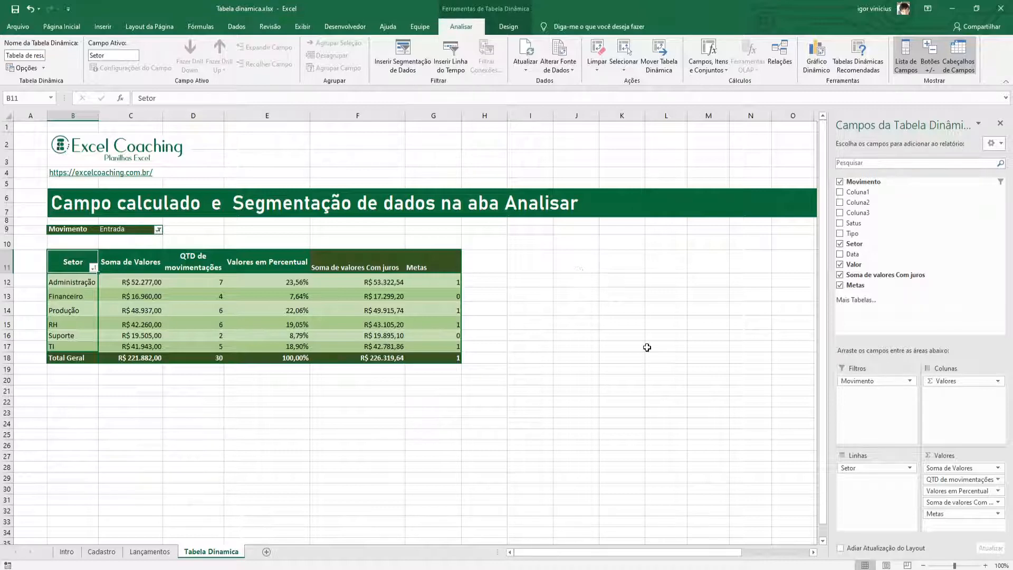
pyautogui.click(840, 285)
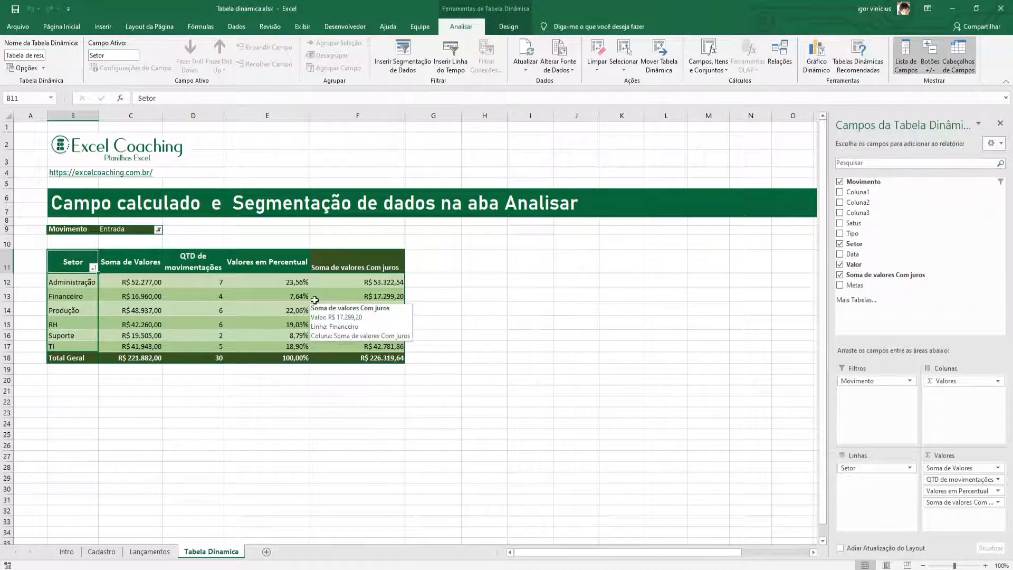
# List the pivot table's calculated field formulas on a new sheet.
pyautogui.click(386, 283)
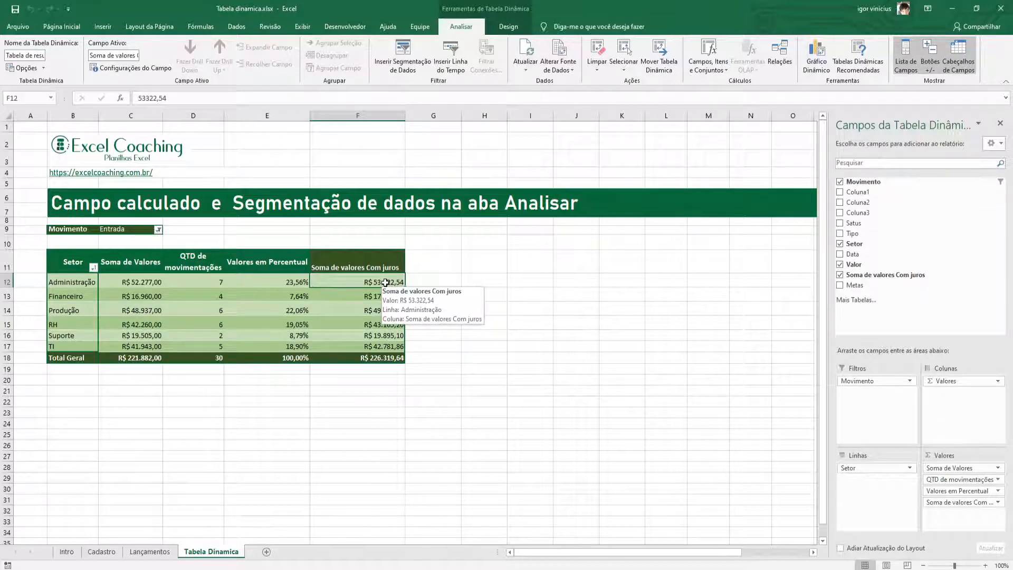
pyautogui.click(718, 71)
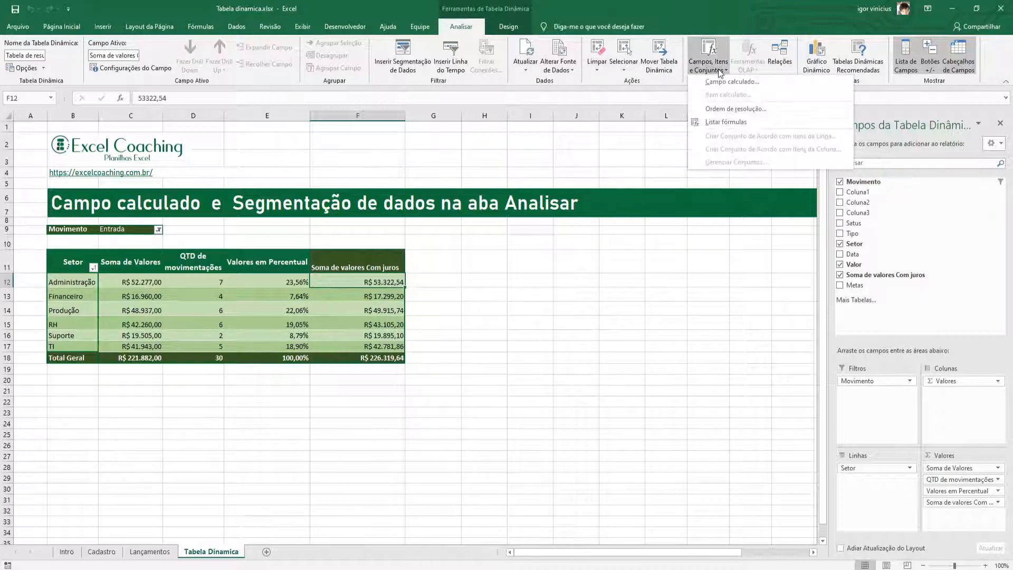
pyautogui.click(723, 121)
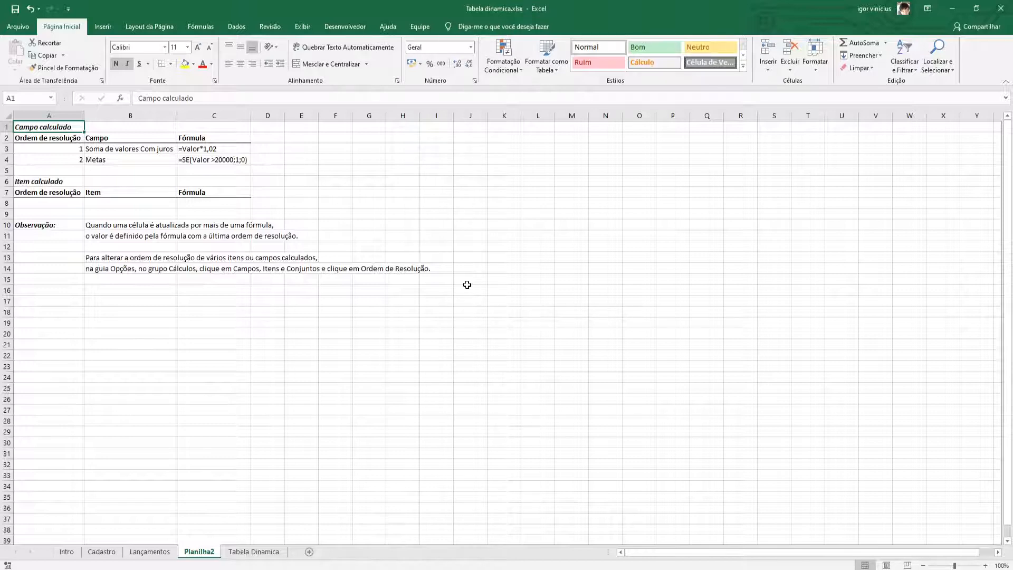
# Return to the Tabela Dinamica sheet and check the calculated items' solve order without changing it.
pyautogui.click(151, 552)
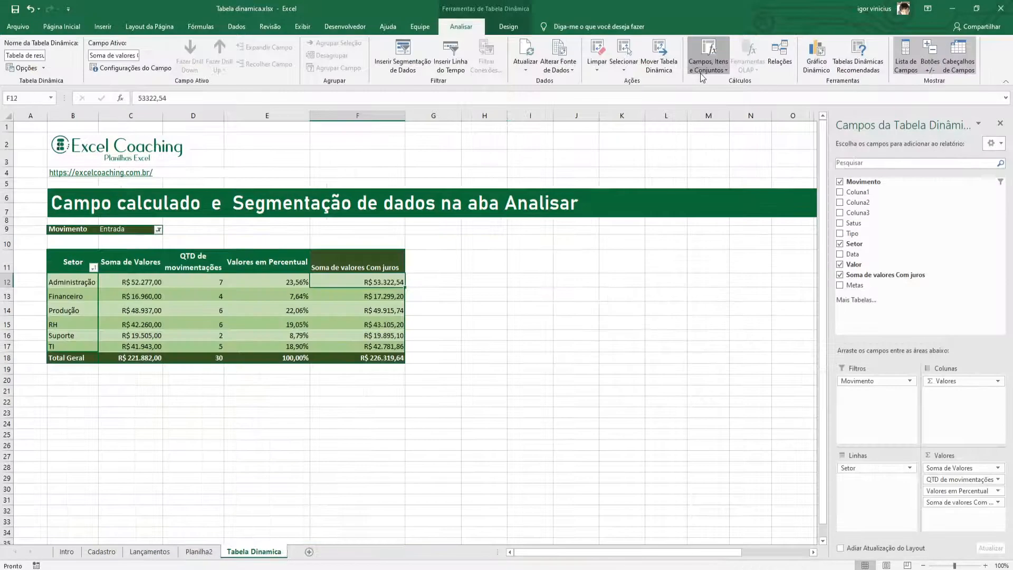
pyautogui.click(701, 73)
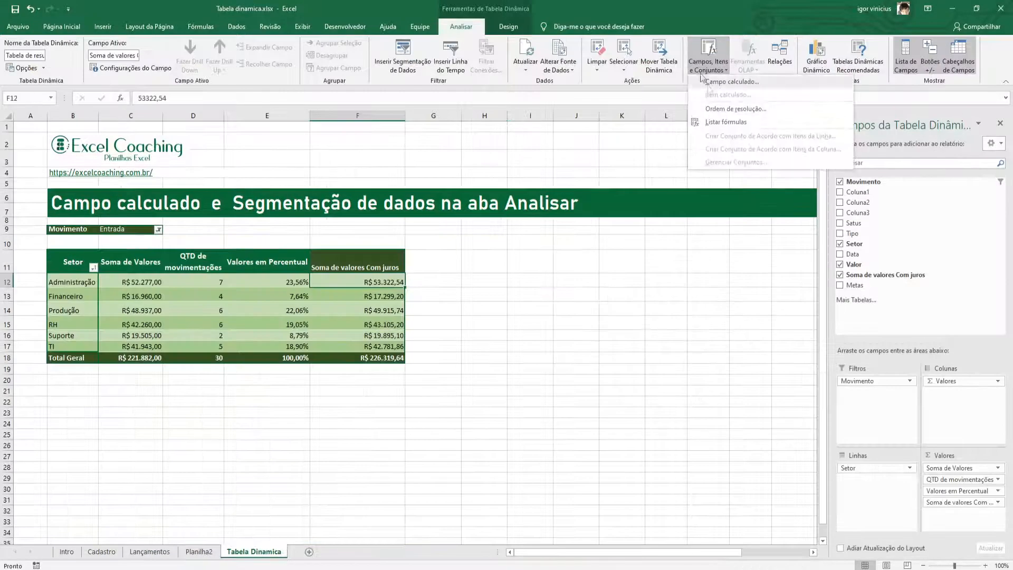
pyautogui.click(720, 107)
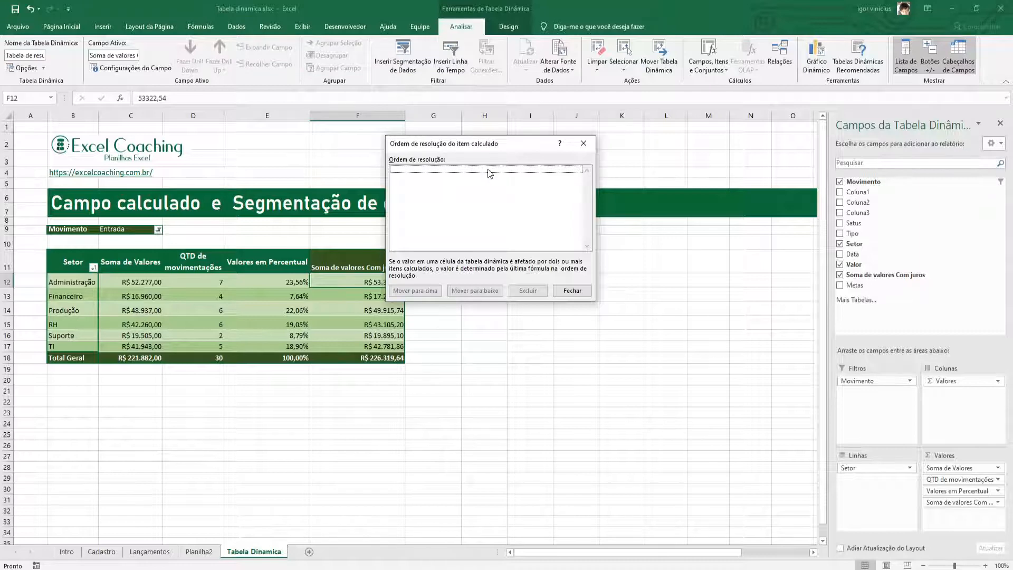
pyautogui.click(583, 143)
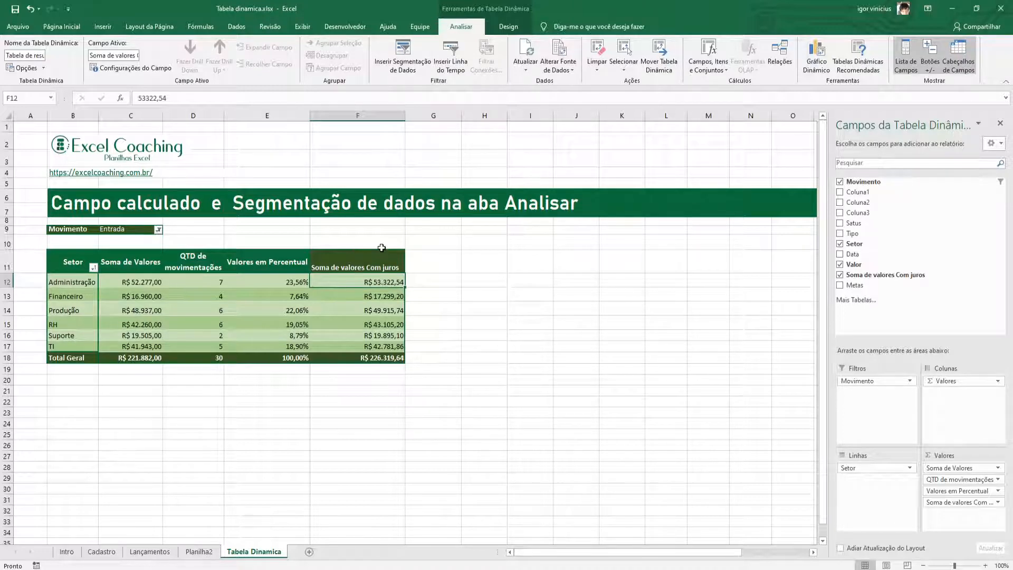
pyautogui.click(818, 72)
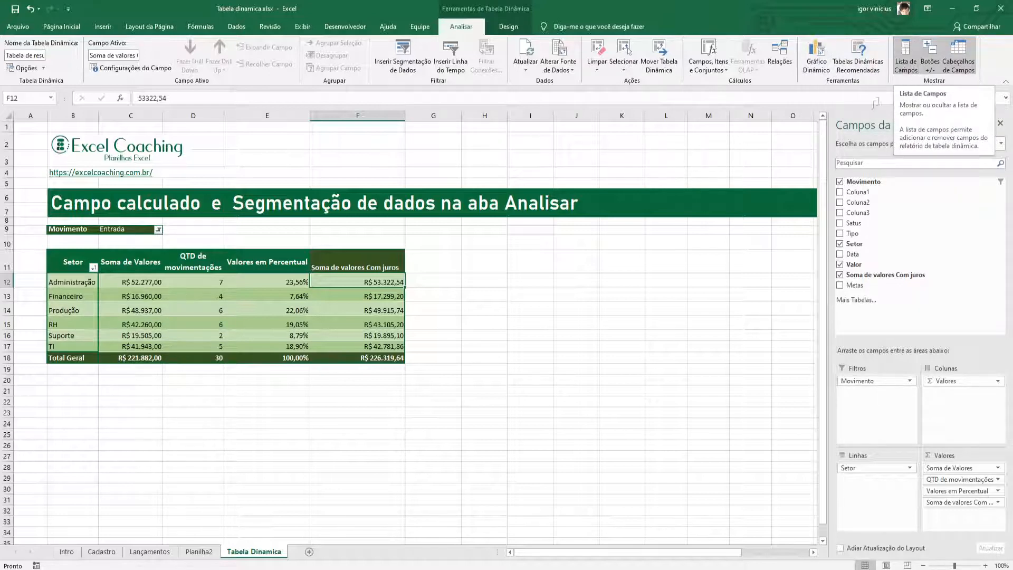
# Toggle the pivot table's field list and field headers off and on again, and close the field list.
pyautogui.click(907, 73)
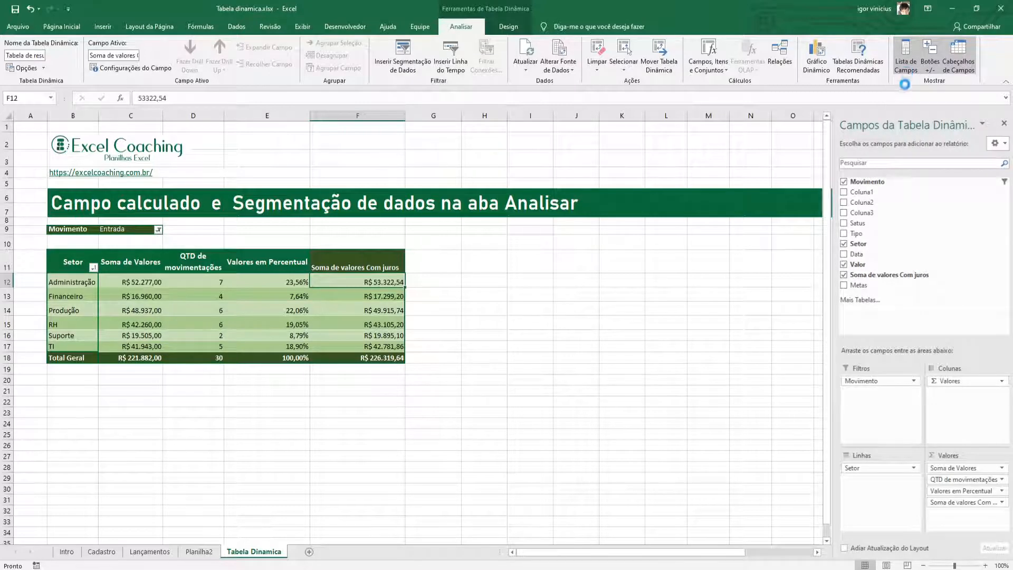
pyautogui.click(907, 70)
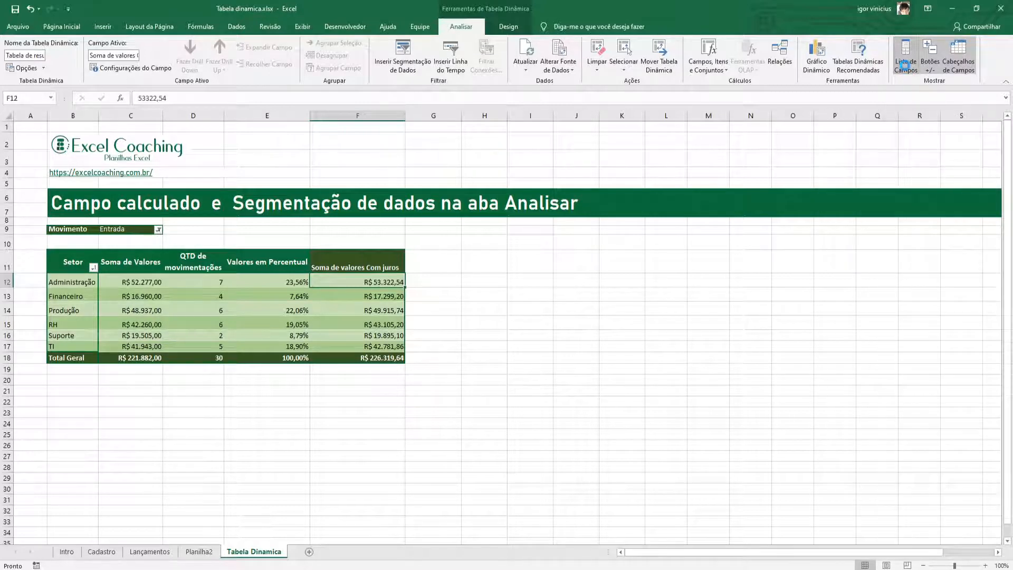
pyautogui.click(955, 72)
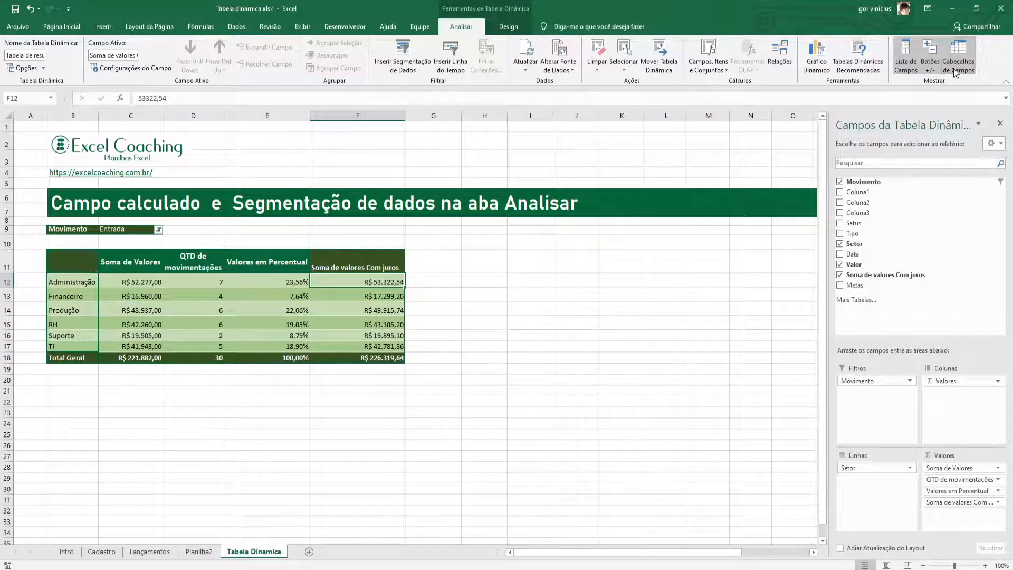
pyautogui.click(955, 71)
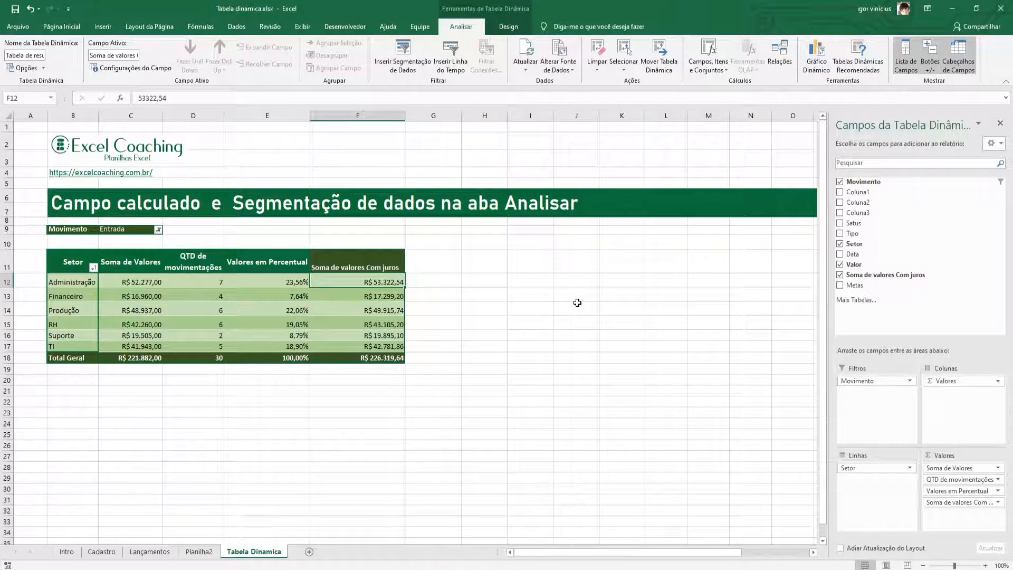
pyautogui.click(1000, 123)
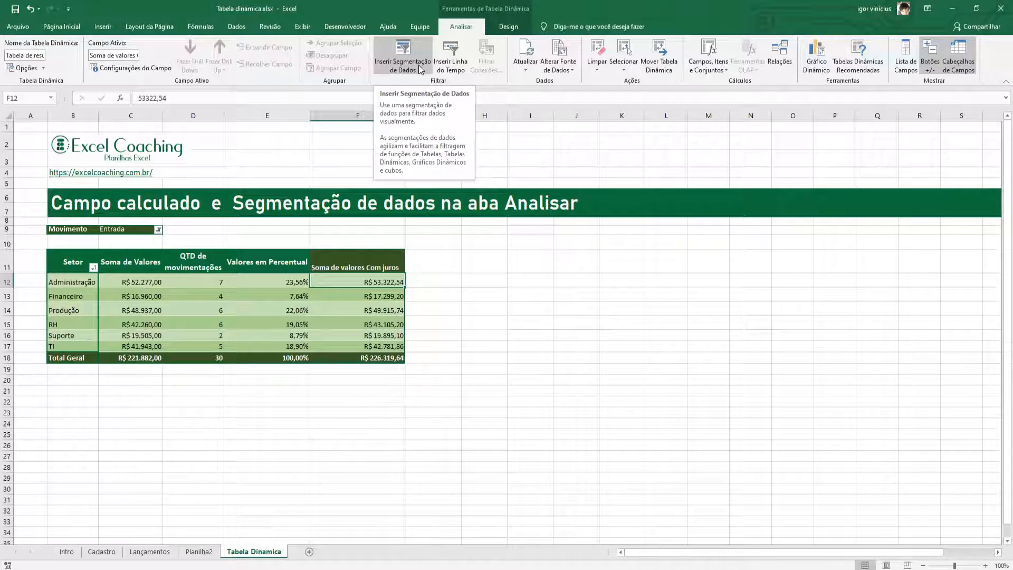
# Sort the Setor labels from Z to A and back to A to Z, keeping all sectors selected in the filter.
pyautogui.click(94, 267)
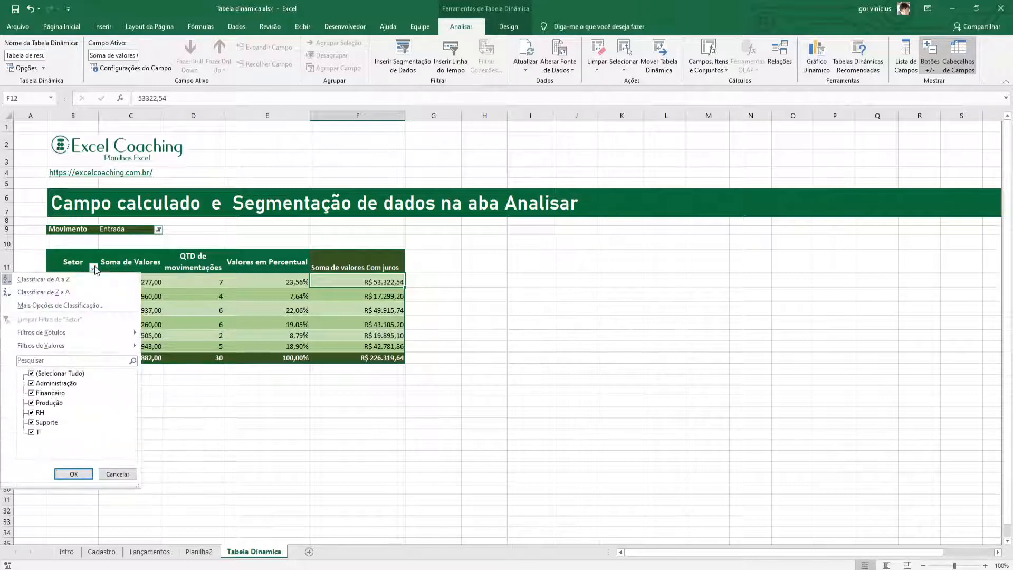
pyautogui.click(43, 292)
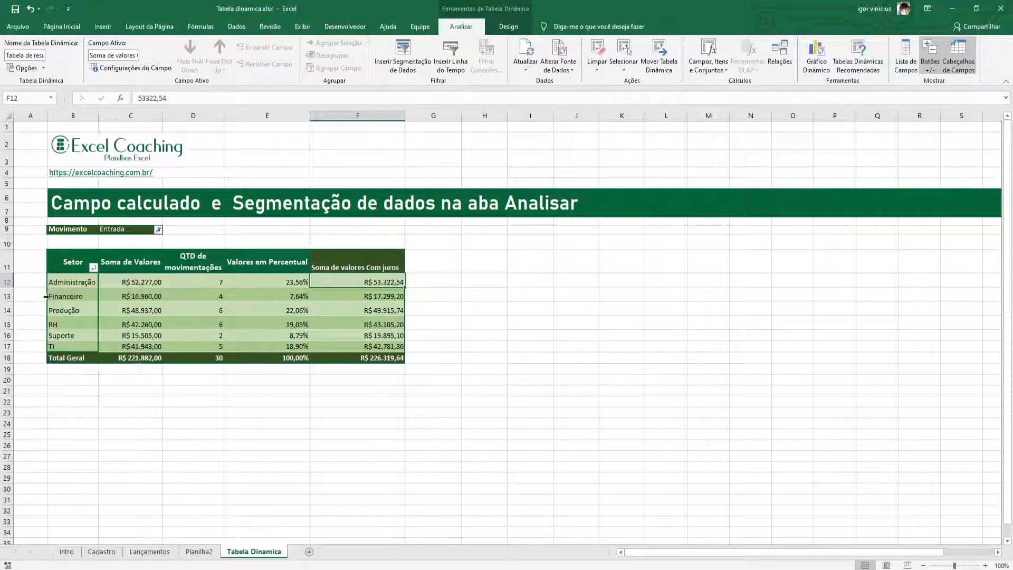
pyautogui.click(93, 267)
pyautogui.click(67, 280)
pyautogui.click(95, 268)
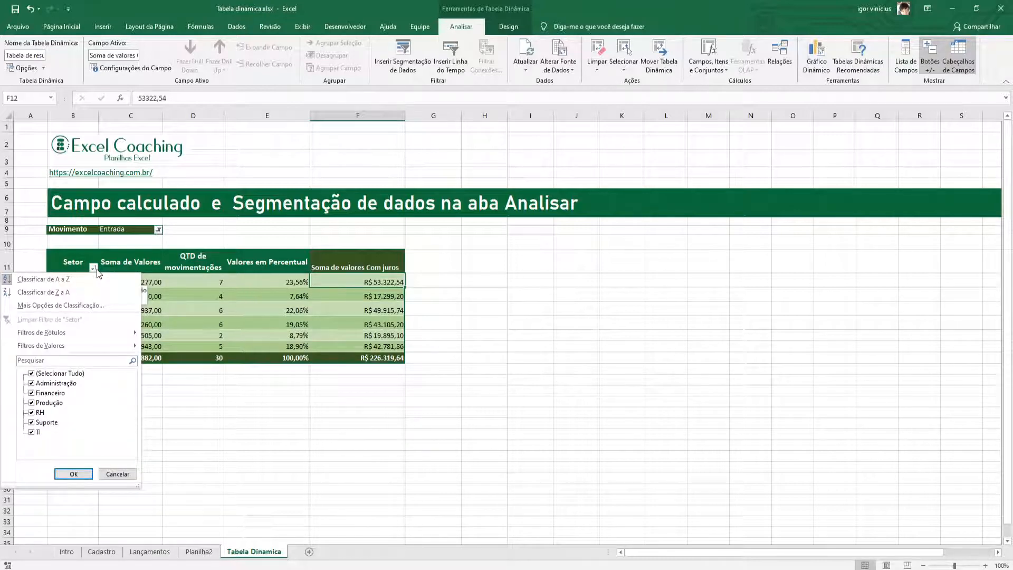
pyautogui.click(73, 477)
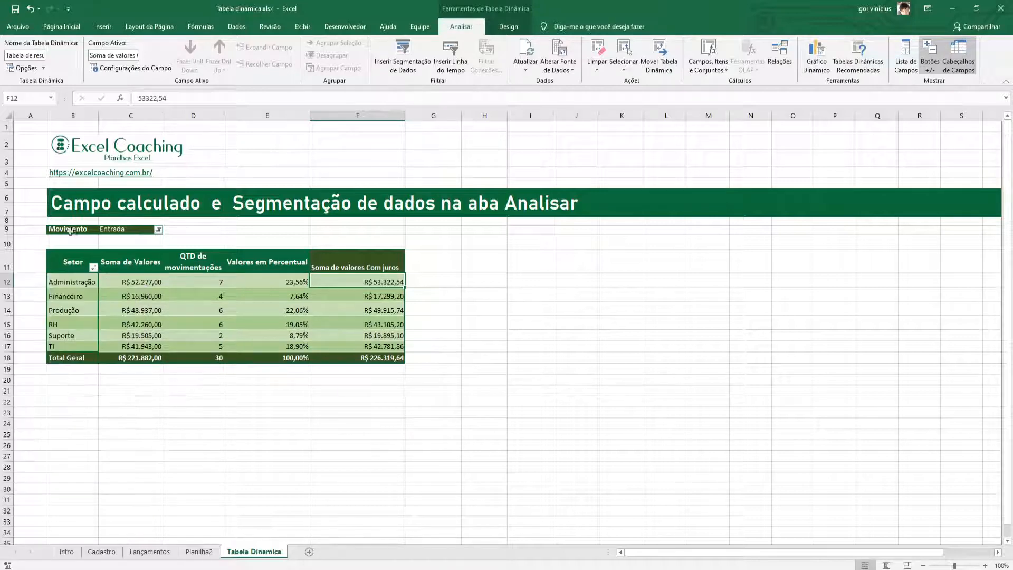
# Filter the pivot table's Movimento field to show only Saida.
pyautogui.click(160, 231)
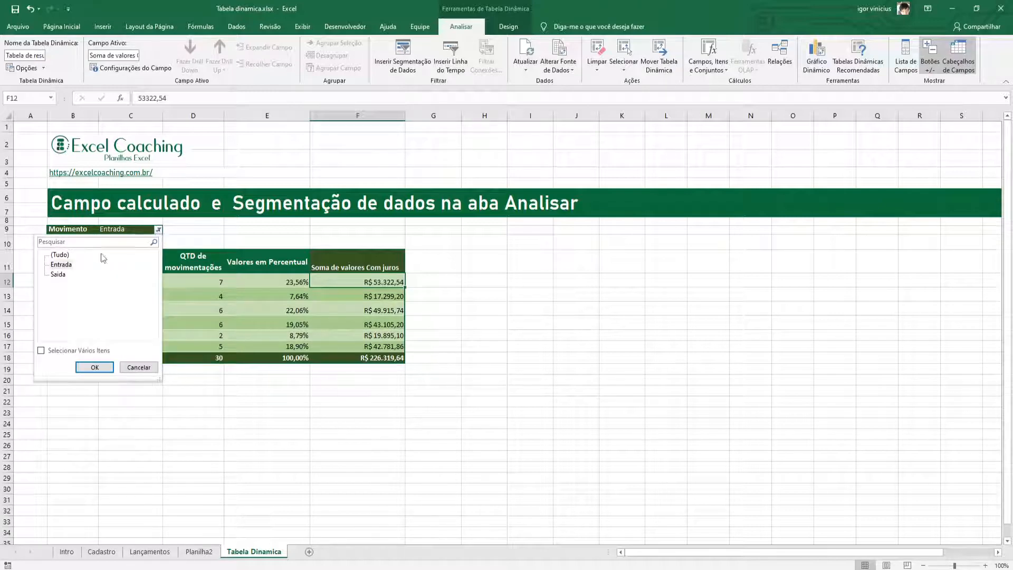
pyautogui.click(58, 274)
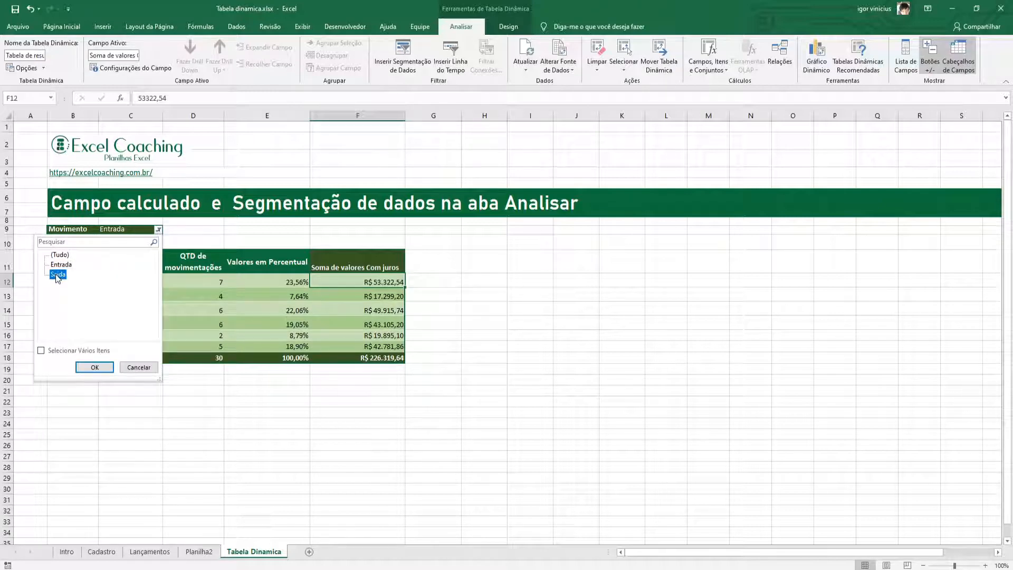
pyautogui.click(80, 368)
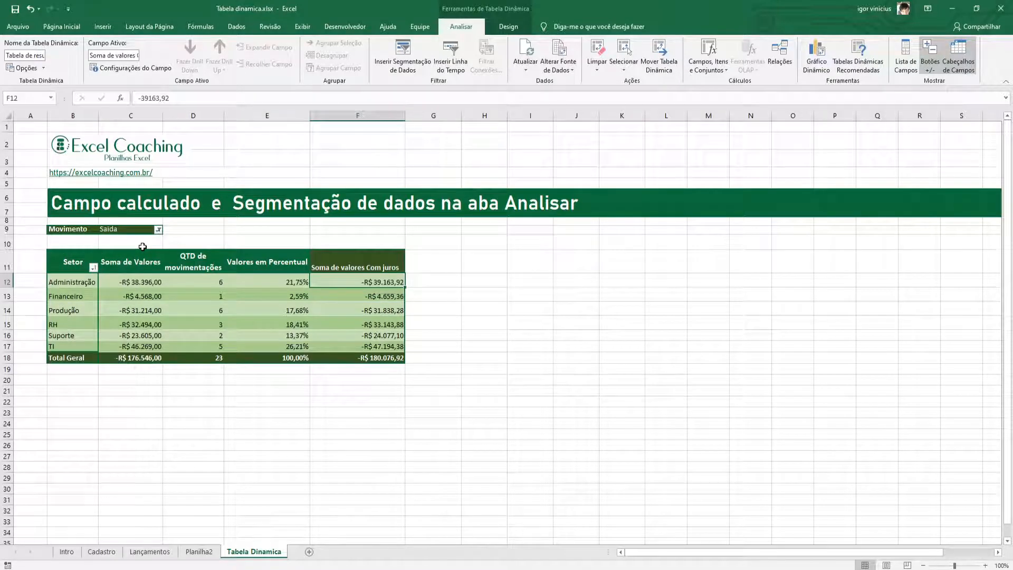
# Show the pivot table's field list again and remove Movimento from the report filters.
pyautogui.click(65, 262)
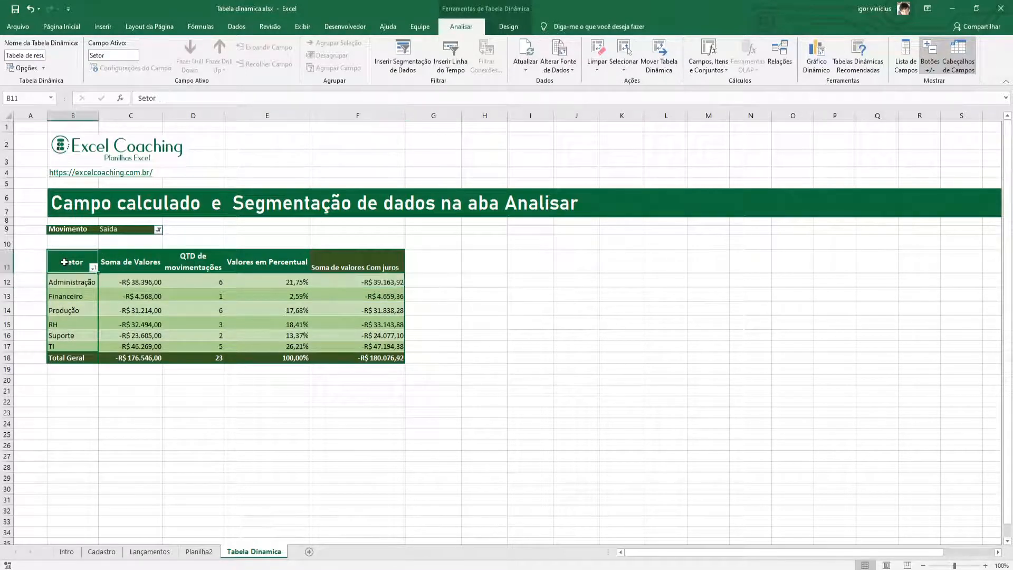
pyautogui.click(905, 53)
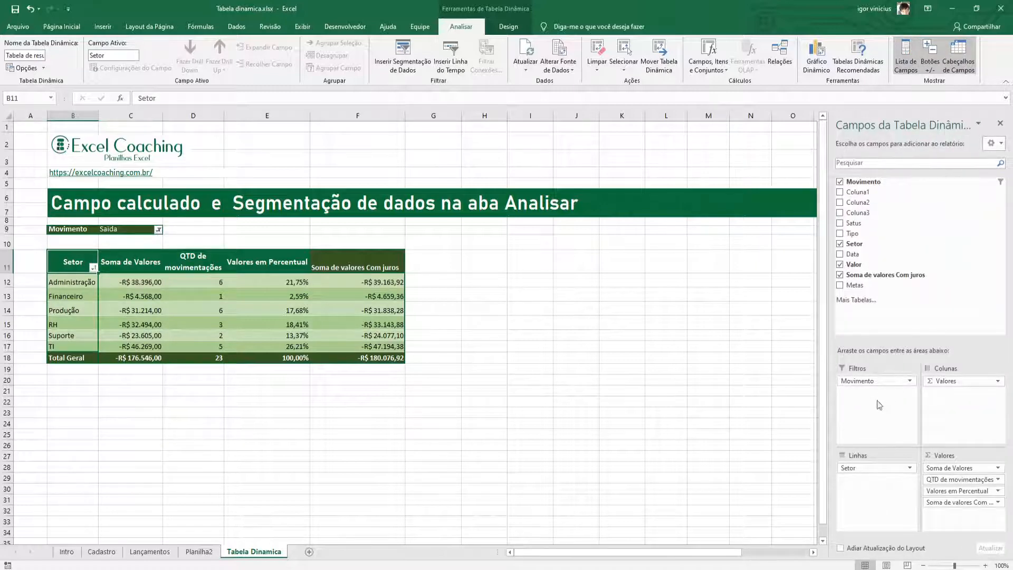
pyautogui.click(878, 381)
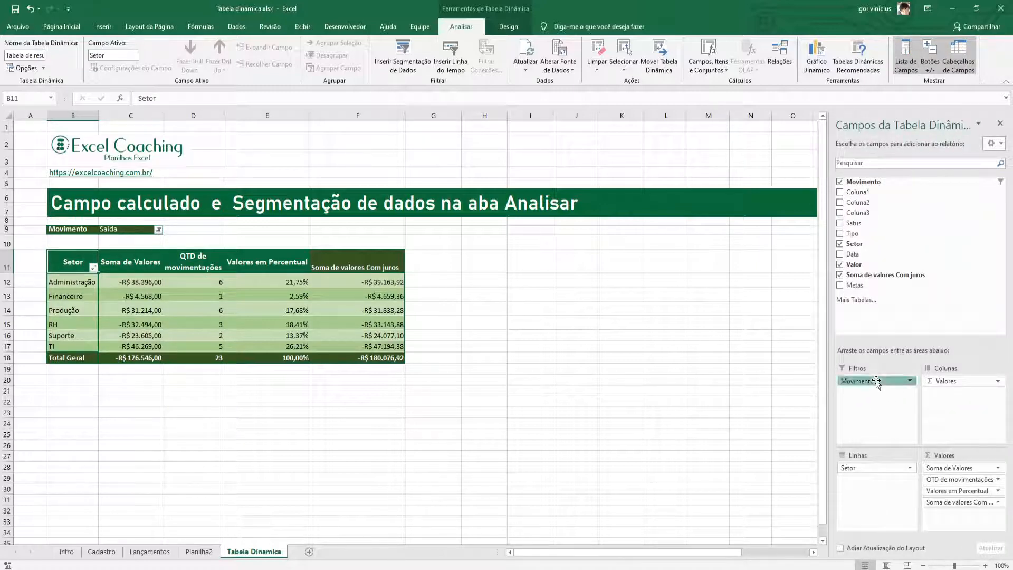
pyautogui.moveTo(877, 380); pyautogui.dragTo(760, 362)
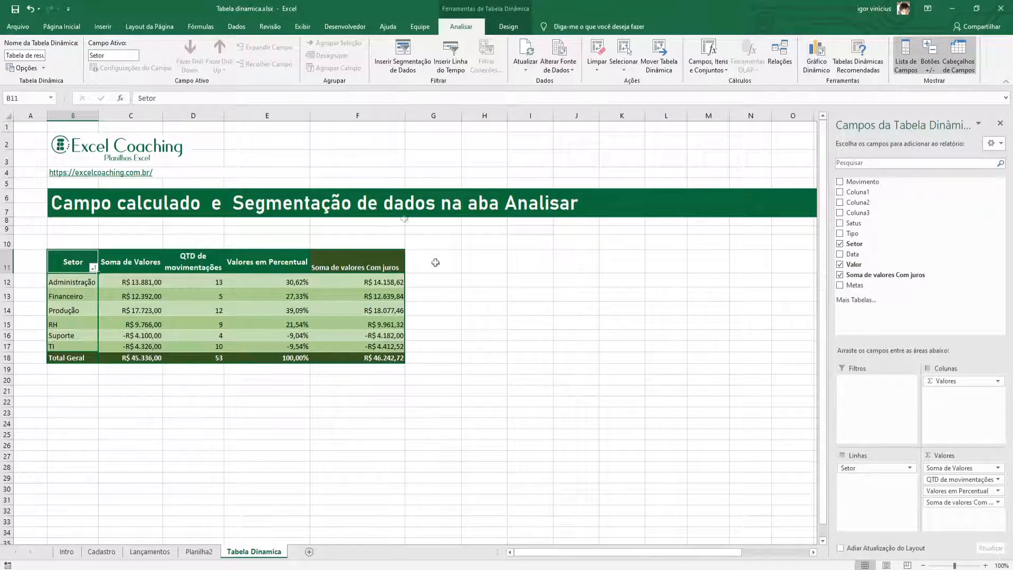